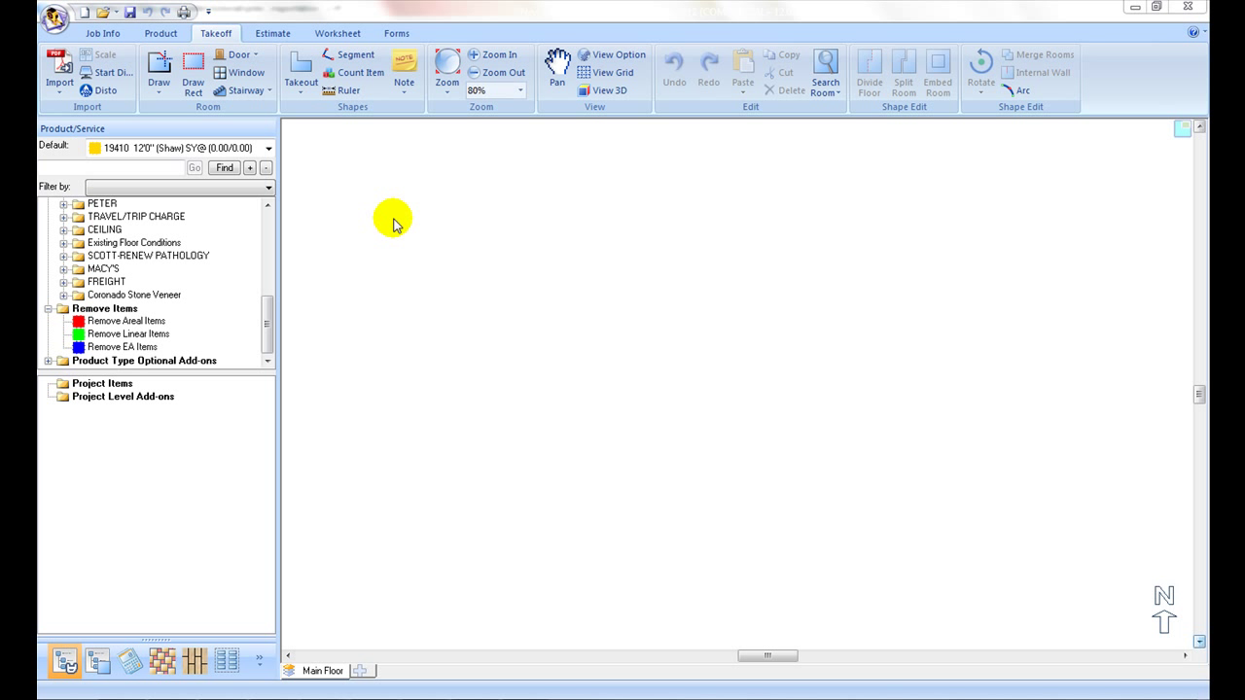
# Step: Open four PDFs for import: A-603 room finish schedule, AP101 A-603 floorplan, FRBT 1 10LA ( Curved Simple), and PITT MEADOWS LIBRARY - TENDER DRAWINGS
pyautogui.click(58, 64)
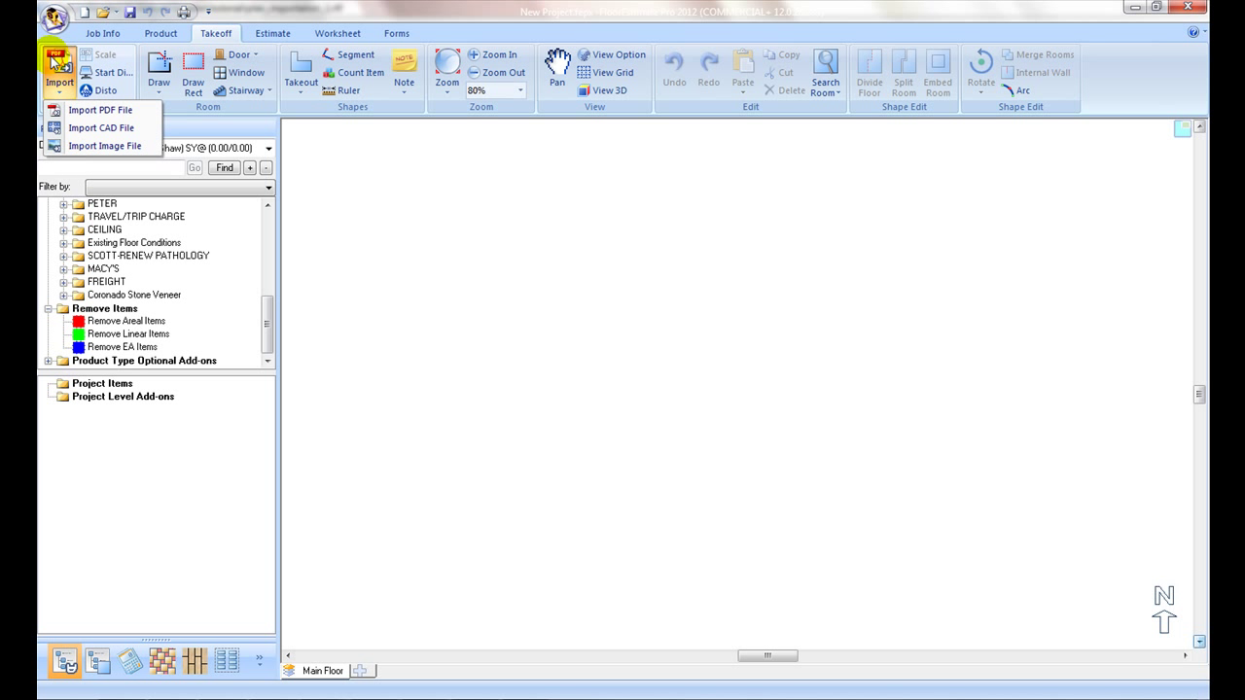
pyautogui.click(124, 110)
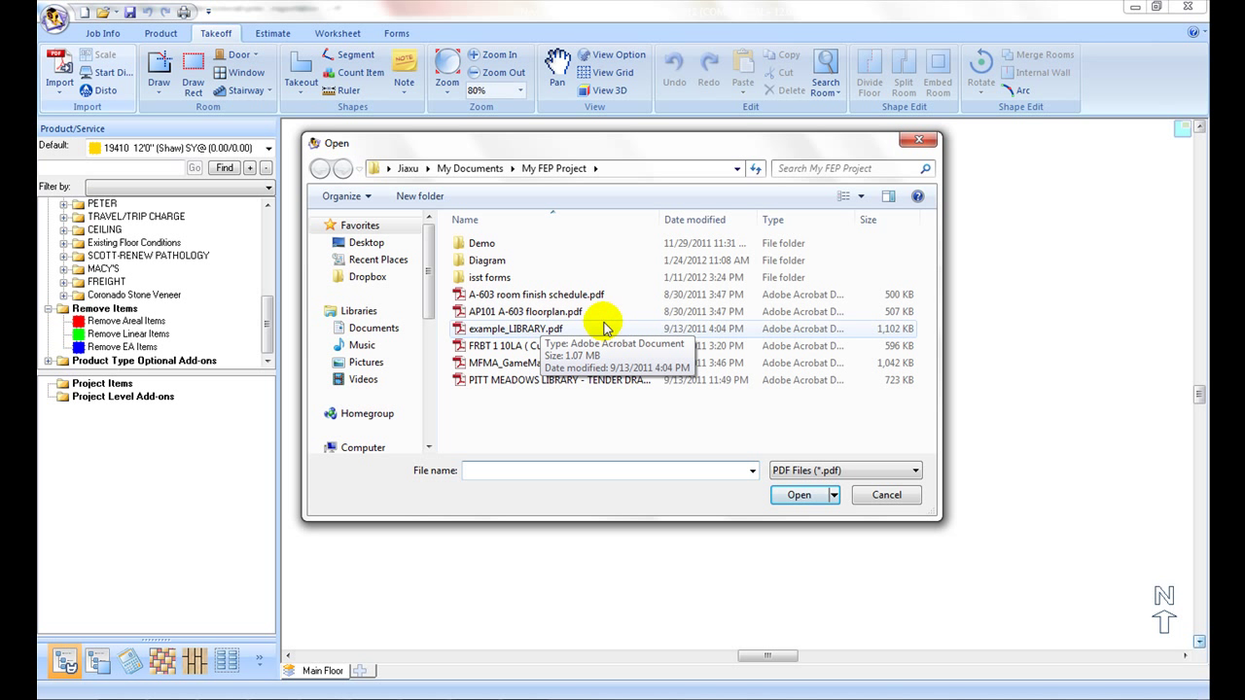
pyautogui.click(587, 300)
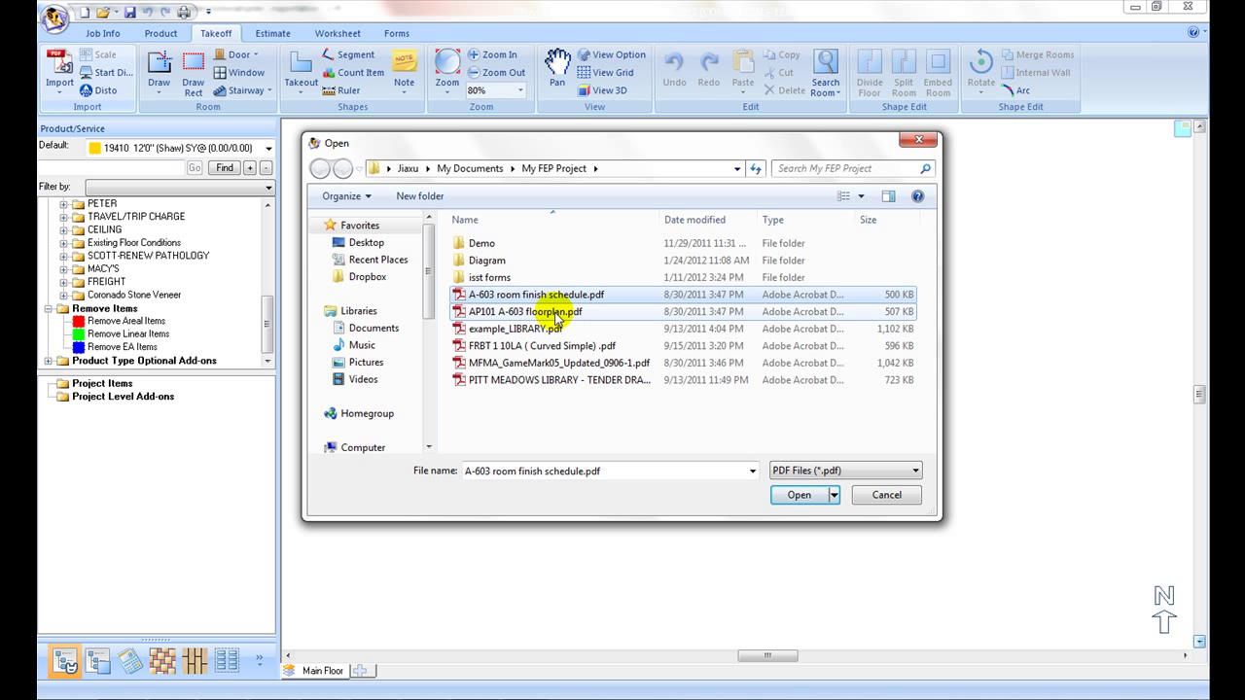
pyautogui.keyDown('ctrl'); pyautogui.click(557, 312); pyautogui.keyUp('ctrl')
pyautogui.keyDown('ctrl'); pyautogui.click(555, 348); pyautogui.keyUp('ctrl')
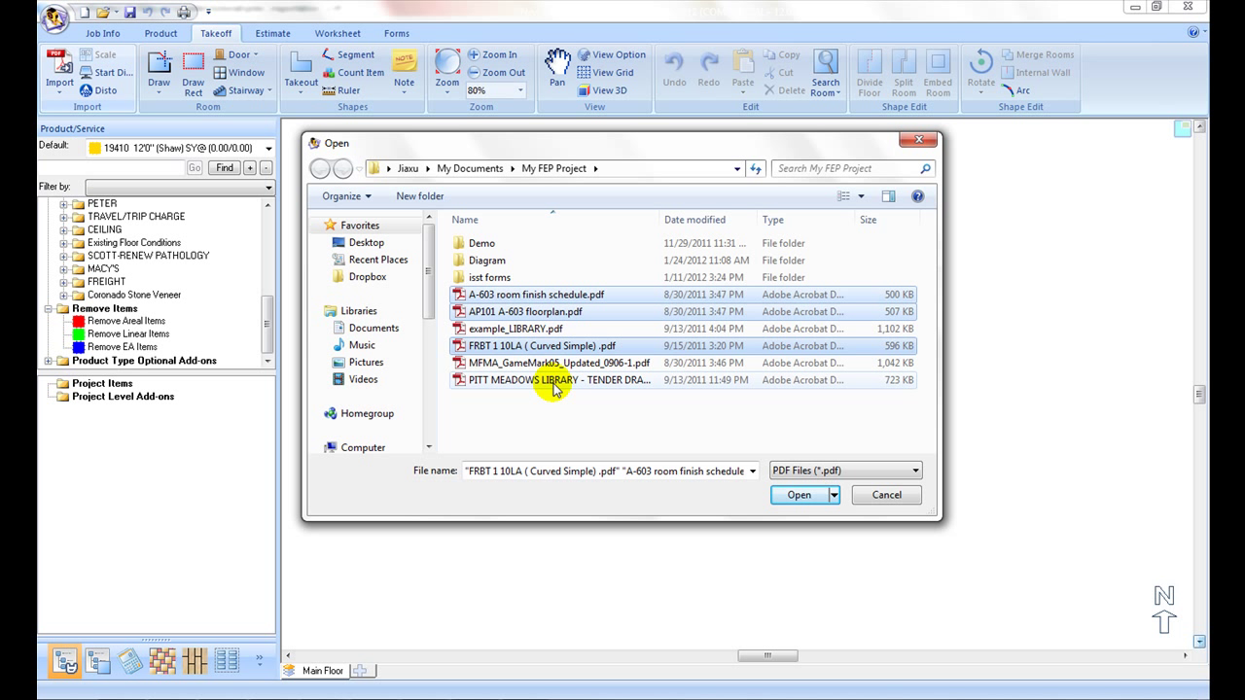
pyautogui.keyDown('ctrl'); pyautogui.click(556, 383); pyautogui.keyUp('ctrl')
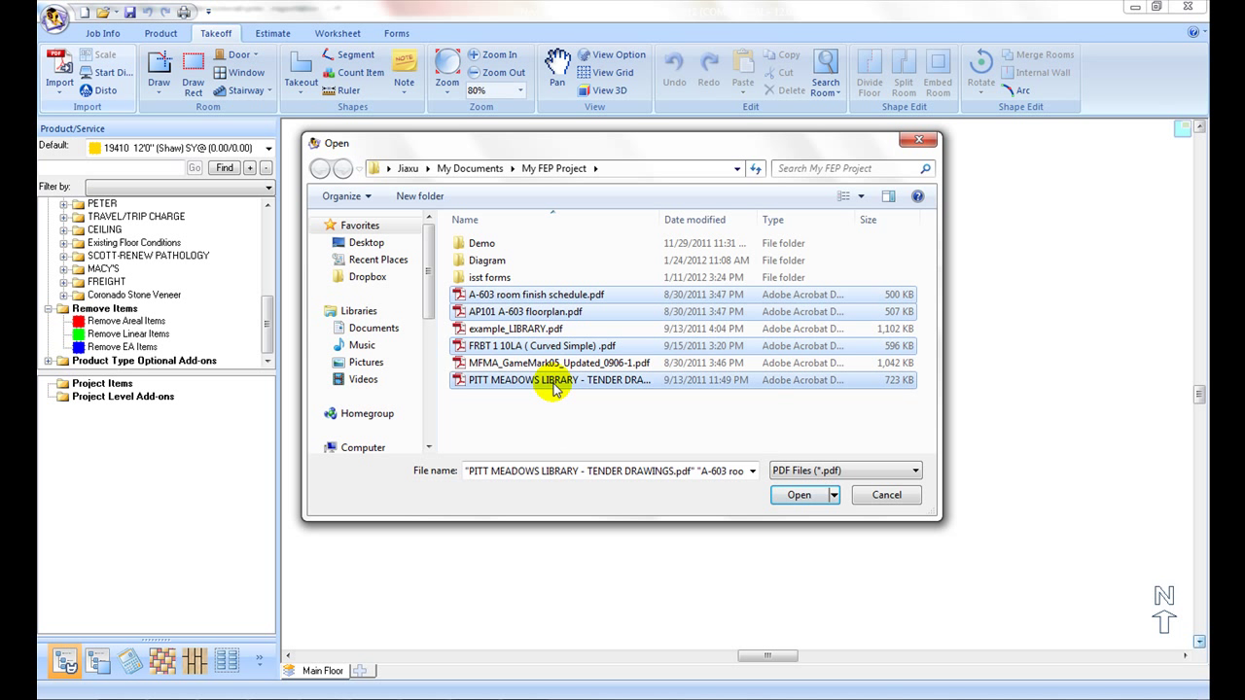
pyautogui.click(795, 495)
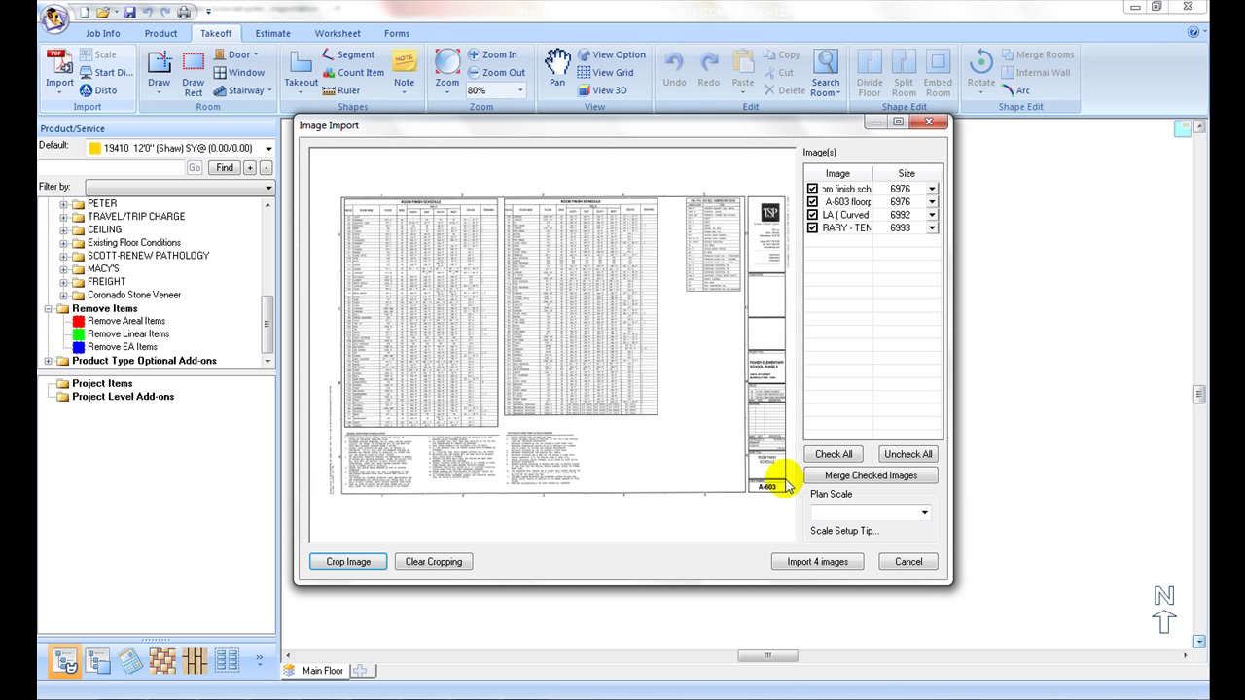
# Step: Preview each of the four PDF pages in the image import list
pyautogui.click(845, 191)
pyautogui.click(845, 202)
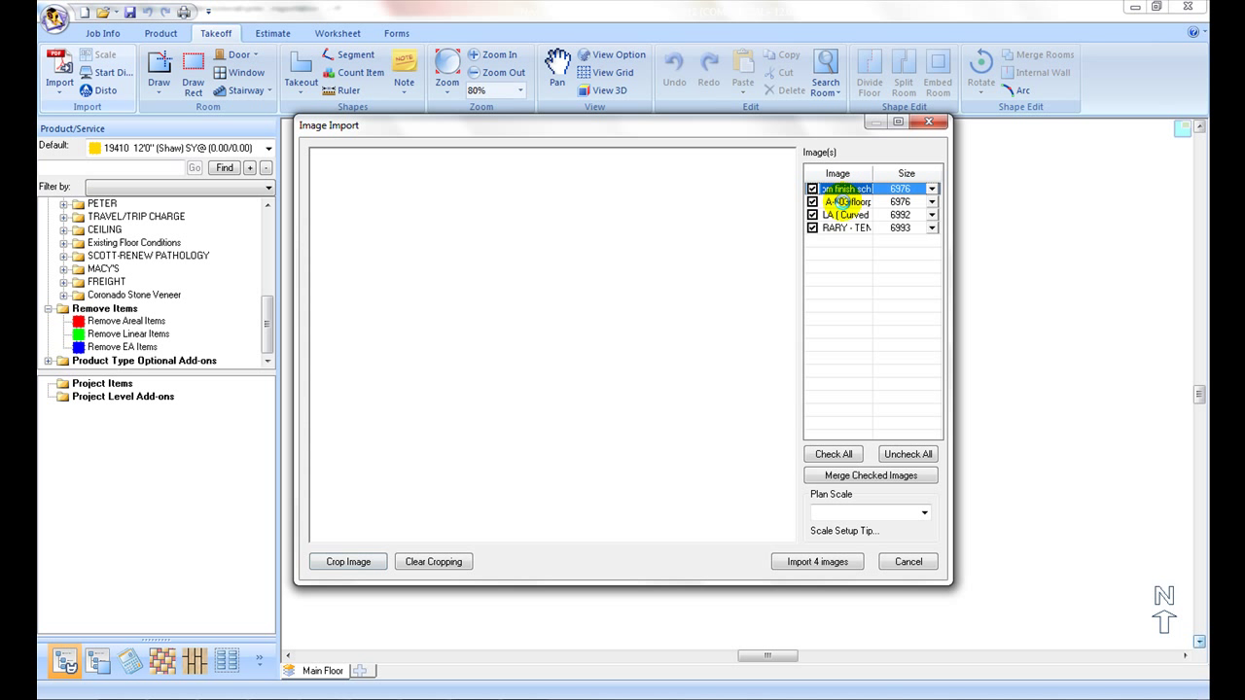
pyautogui.click(845, 215)
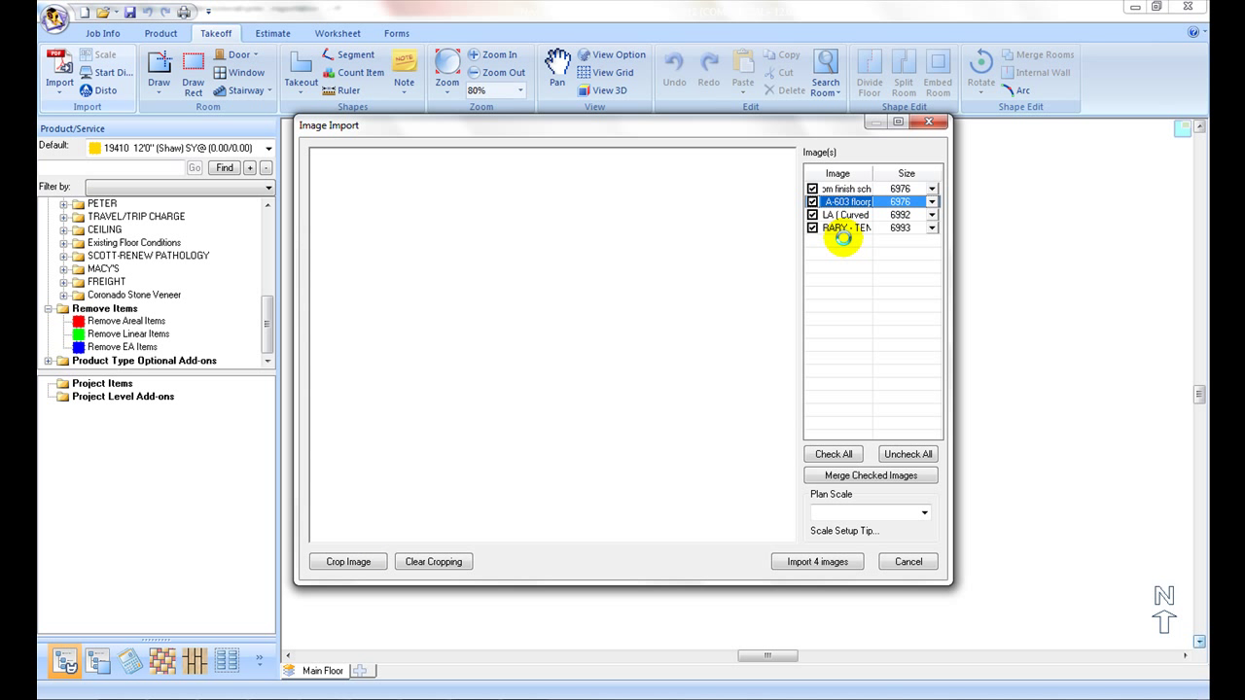
pyautogui.click(835, 228)
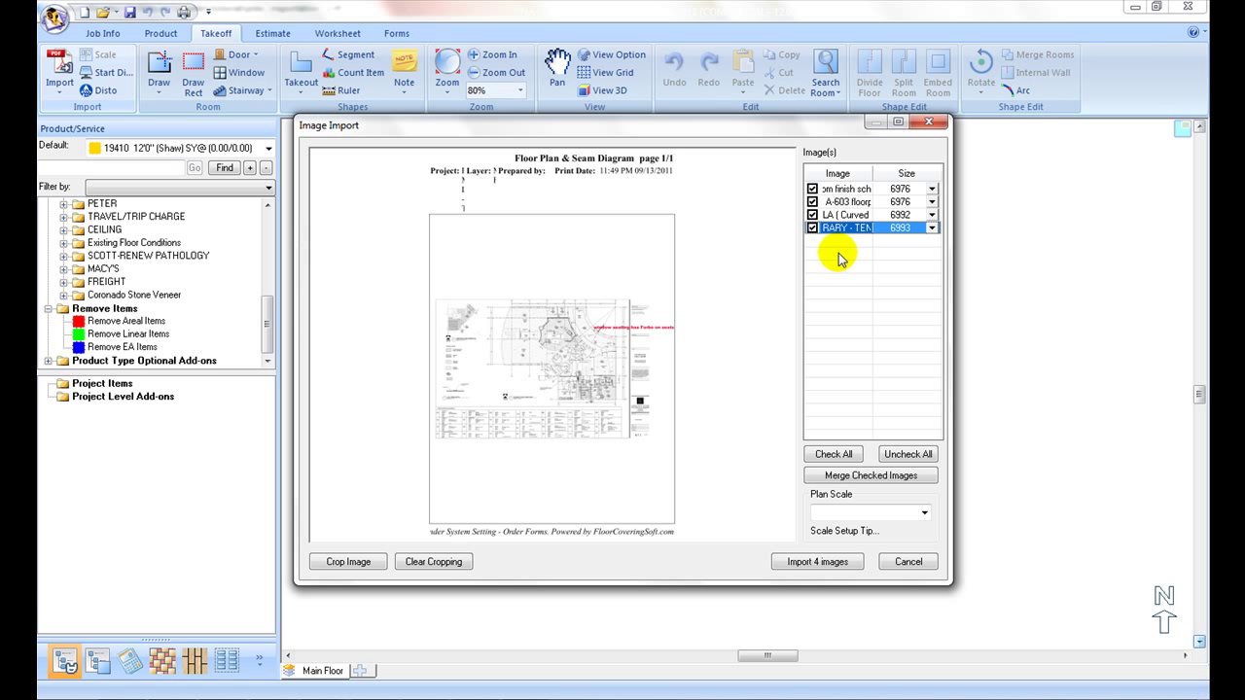
# Step: Exclude the A-603 room finish schedule and the PITT MEADOWS LIBRARY tender drawings from the import
pyautogui.click(830, 189)
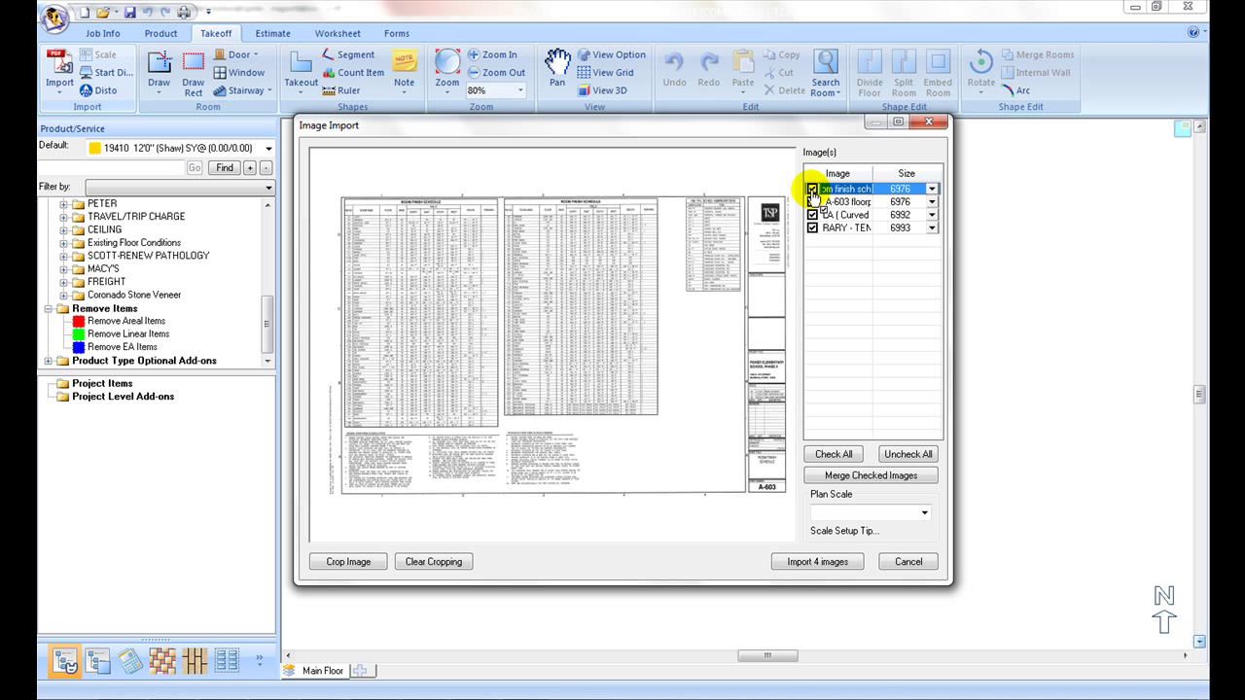
pyautogui.click(813, 189)
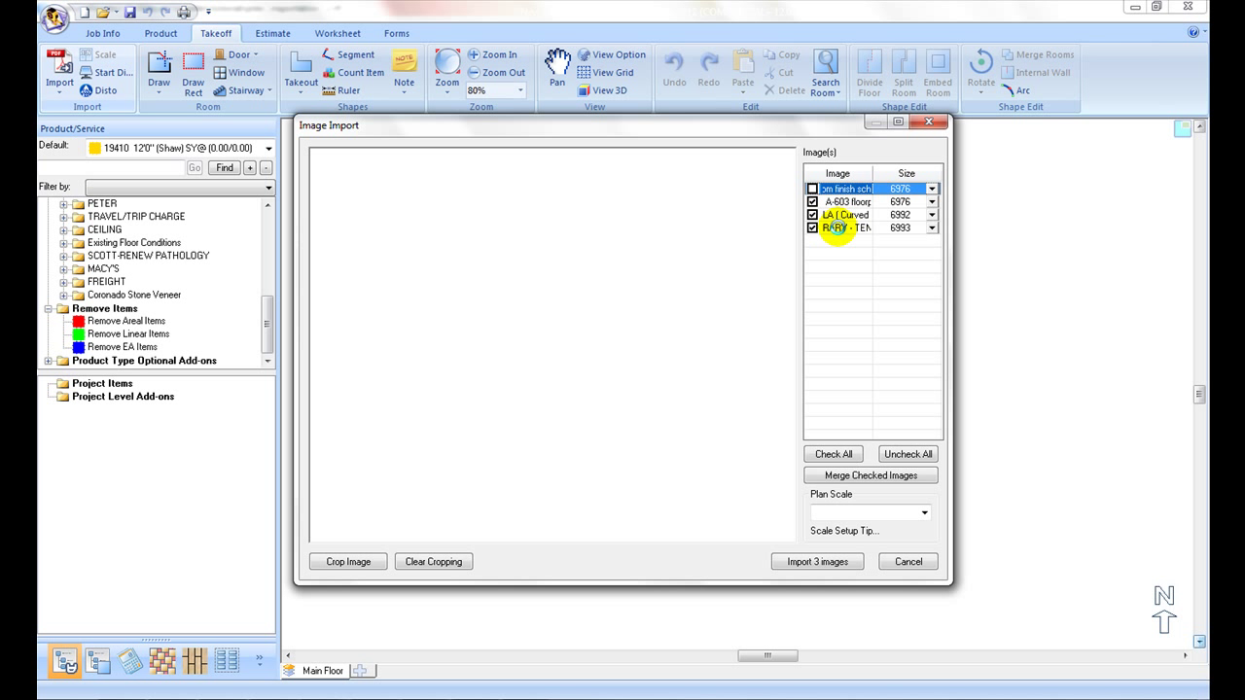
pyautogui.click(836, 231)
pyautogui.click(812, 228)
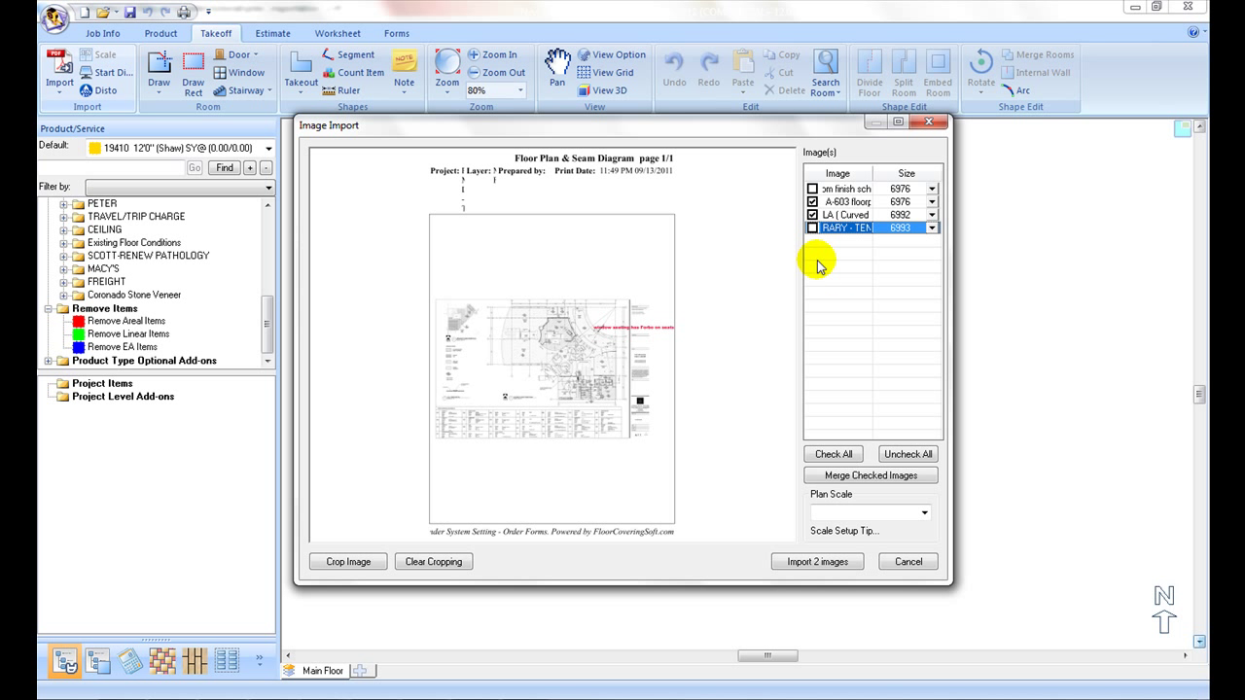
# Step: Import the two checked images without choosing a plan scale, and dismiss the image scale settings
pyautogui.click(924, 513)
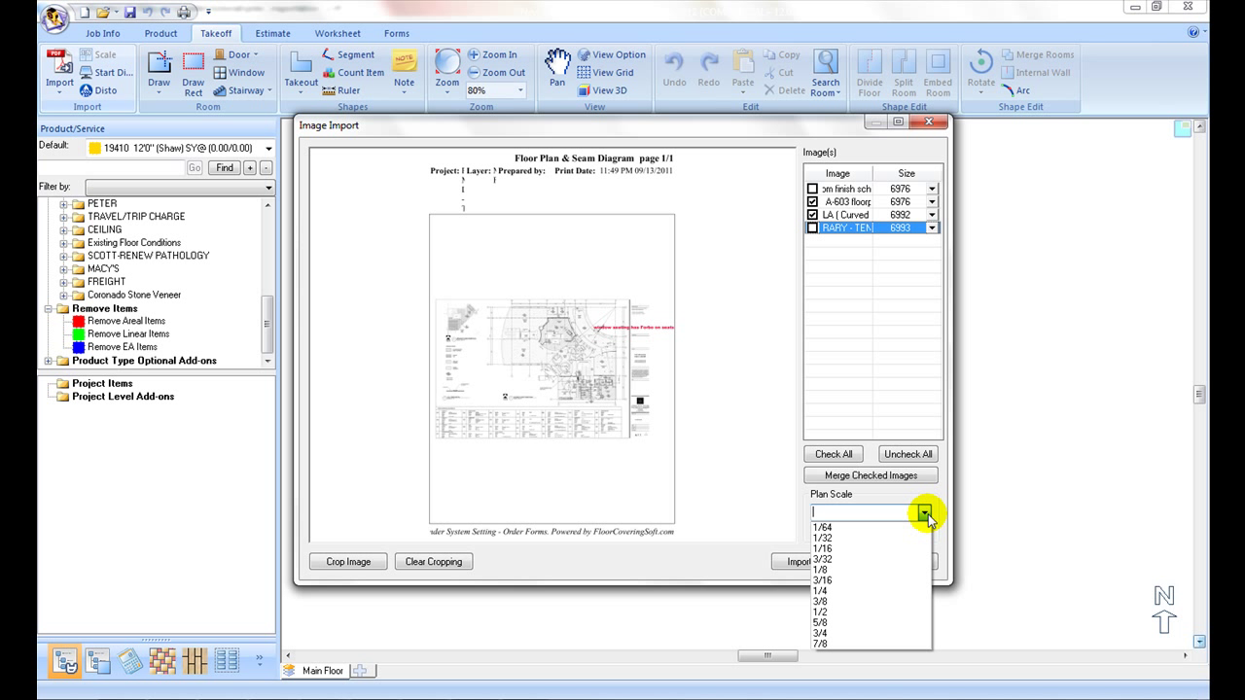
pyautogui.click(924, 514)
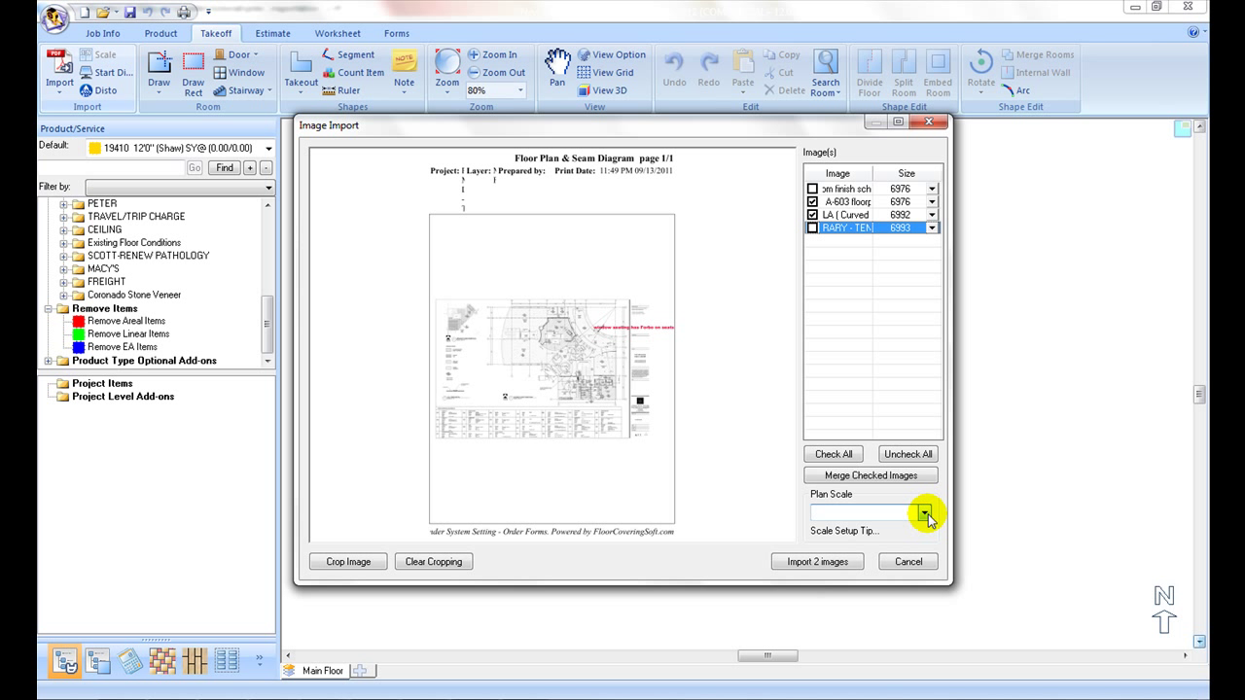
pyautogui.click(805, 566)
pyautogui.click(620, 397)
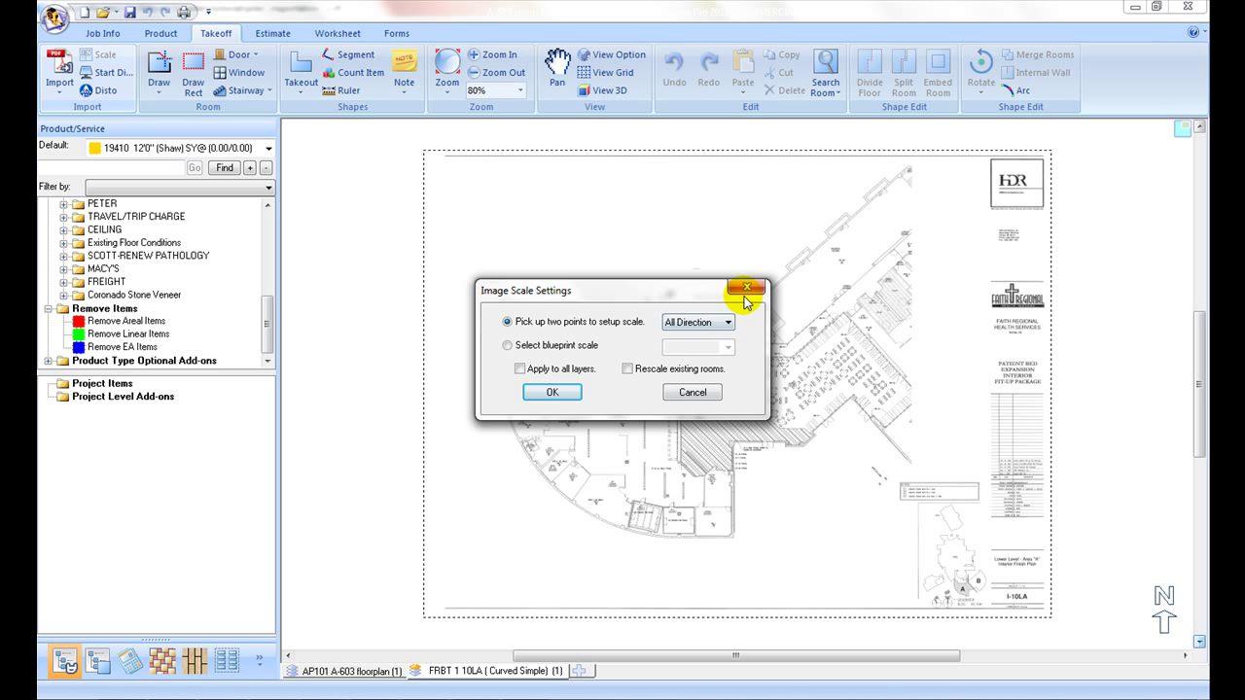
pyautogui.click(745, 289)
# Step: Reorder the layers so that FRBT 1 10LA ( Curved Simple) comes before AP101 A-603 floorplan
pyautogui.click(377, 676)
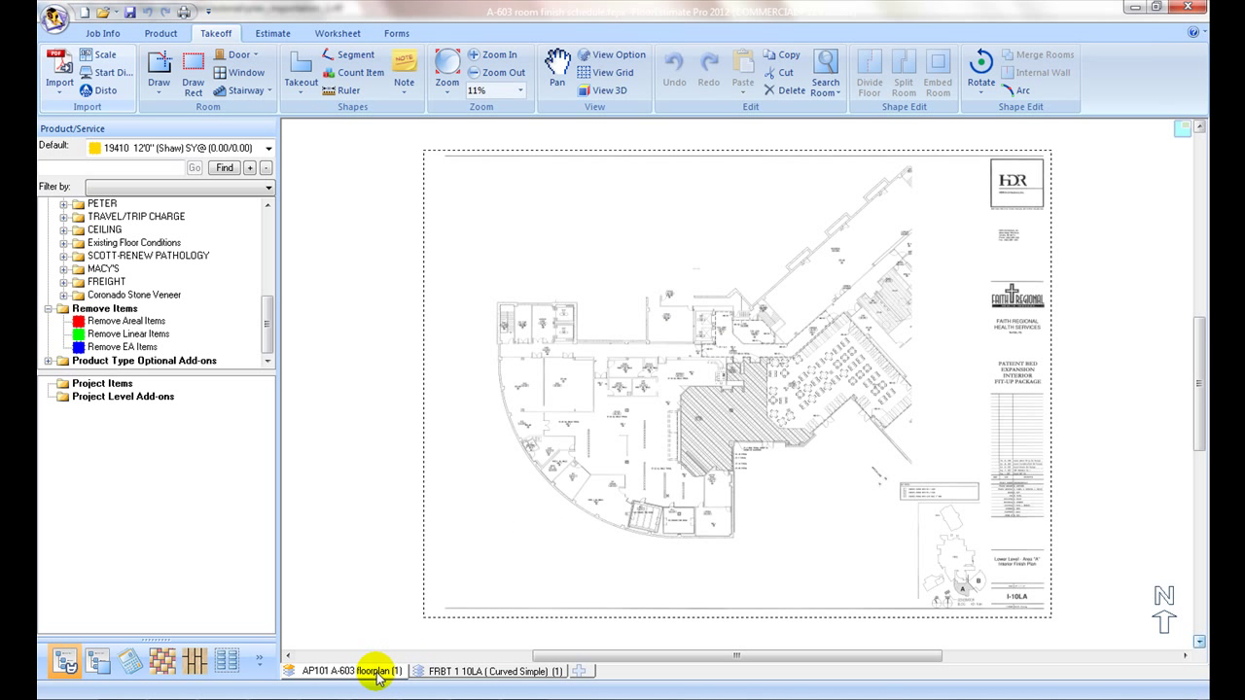
pyautogui.click(443, 671)
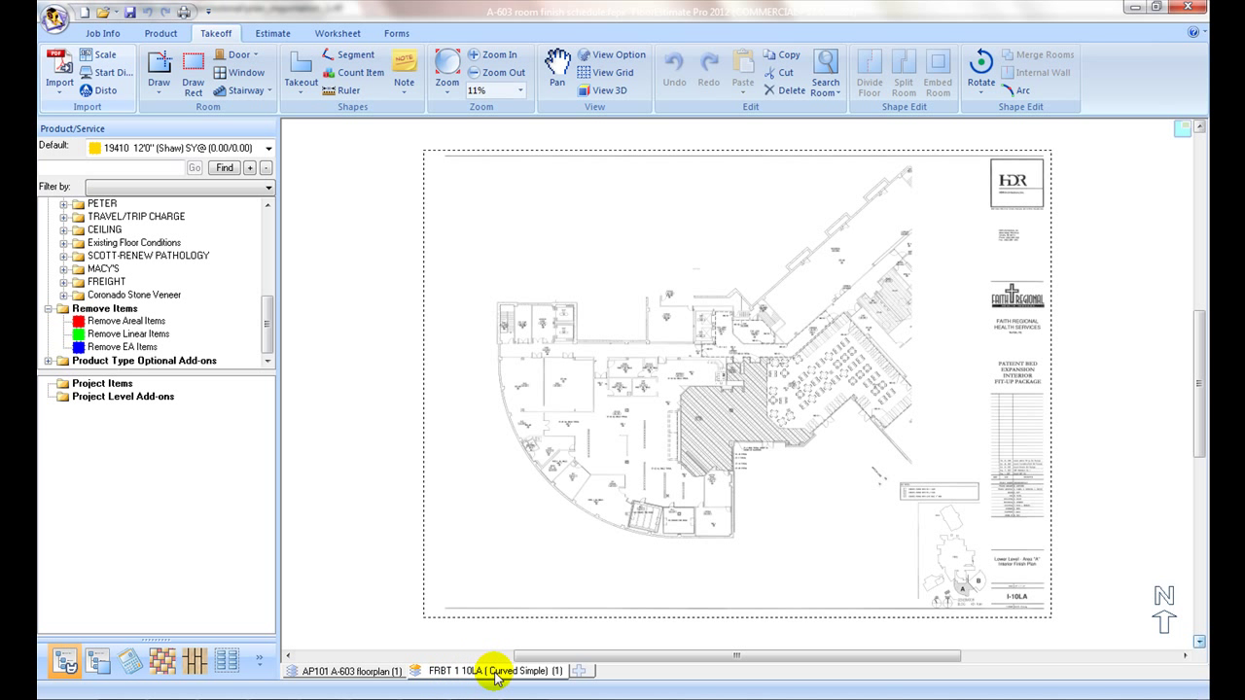
pyautogui.moveTo(494, 678); pyautogui.dragTo(361, 675)
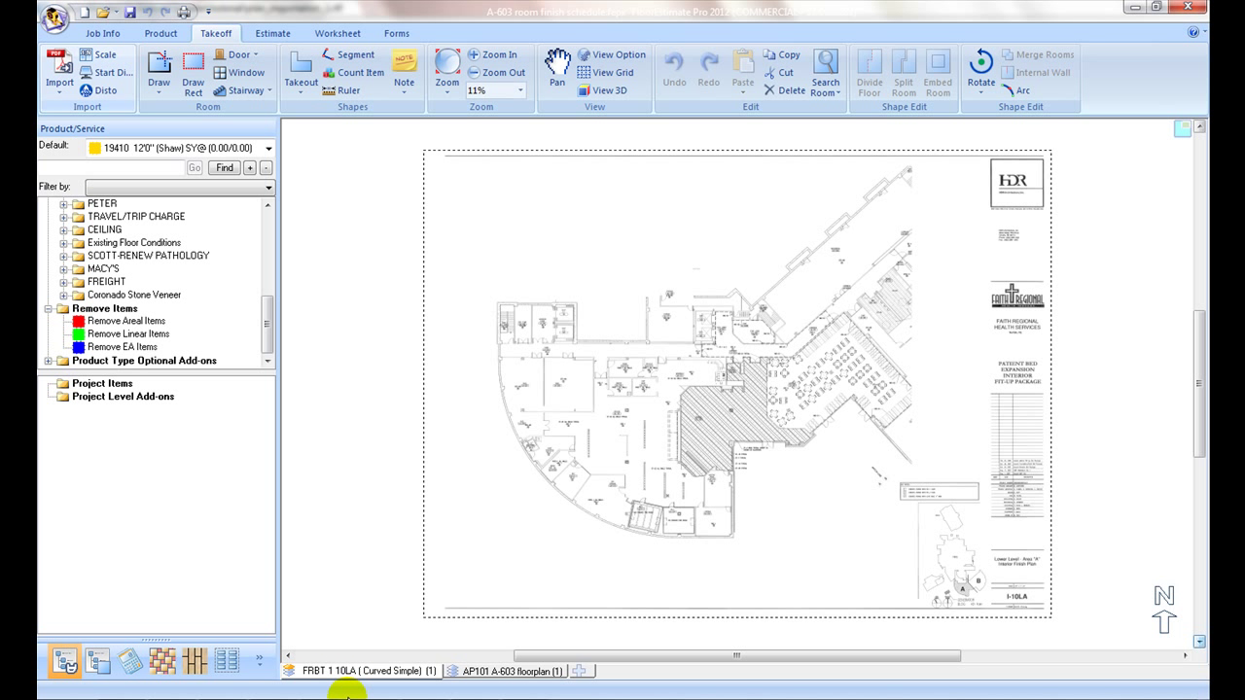
pyautogui.click(420, 673)
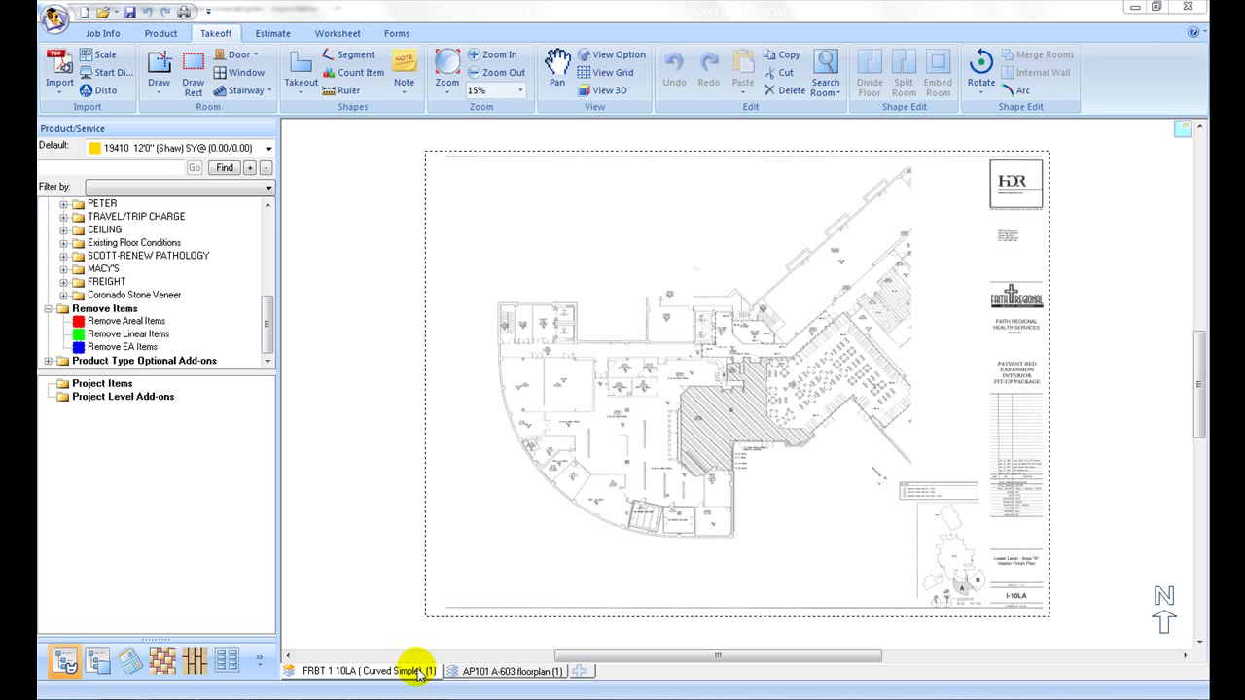
# Step: On the AP101 A-603 floorplan layer, measure the width of Fourth Grade room 219 with the ruler, and delete the measurement
pyautogui.click(455, 672)
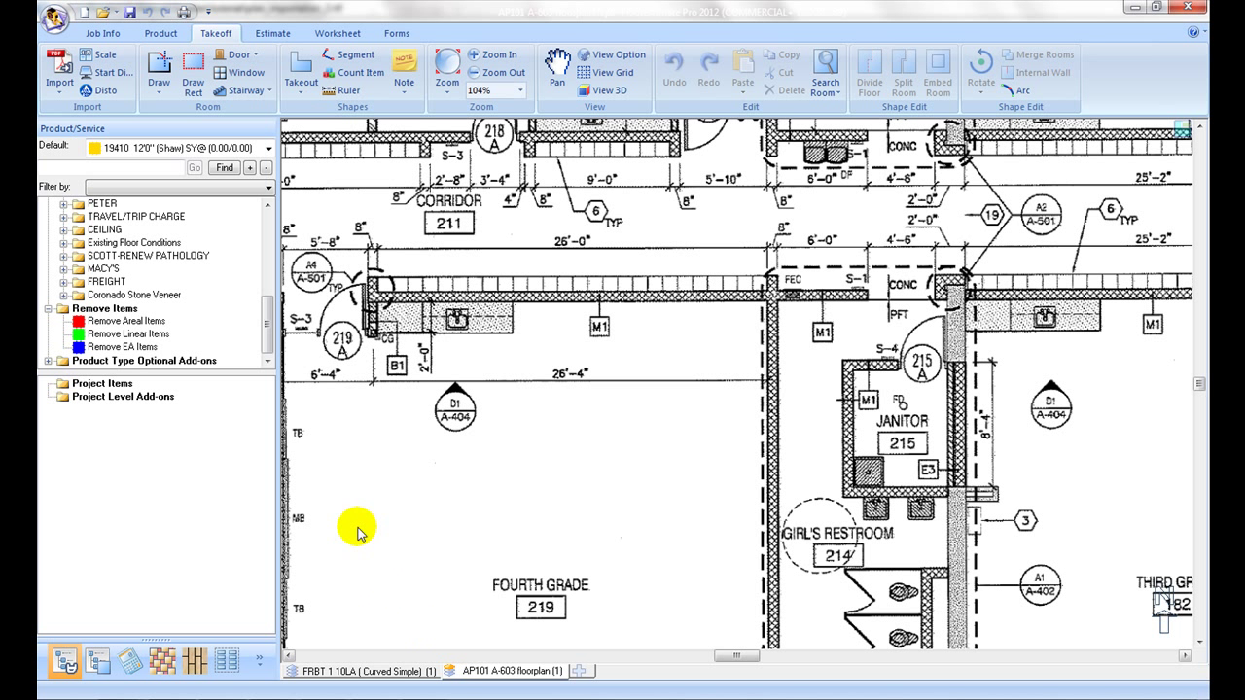
pyautogui.click(343, 93)
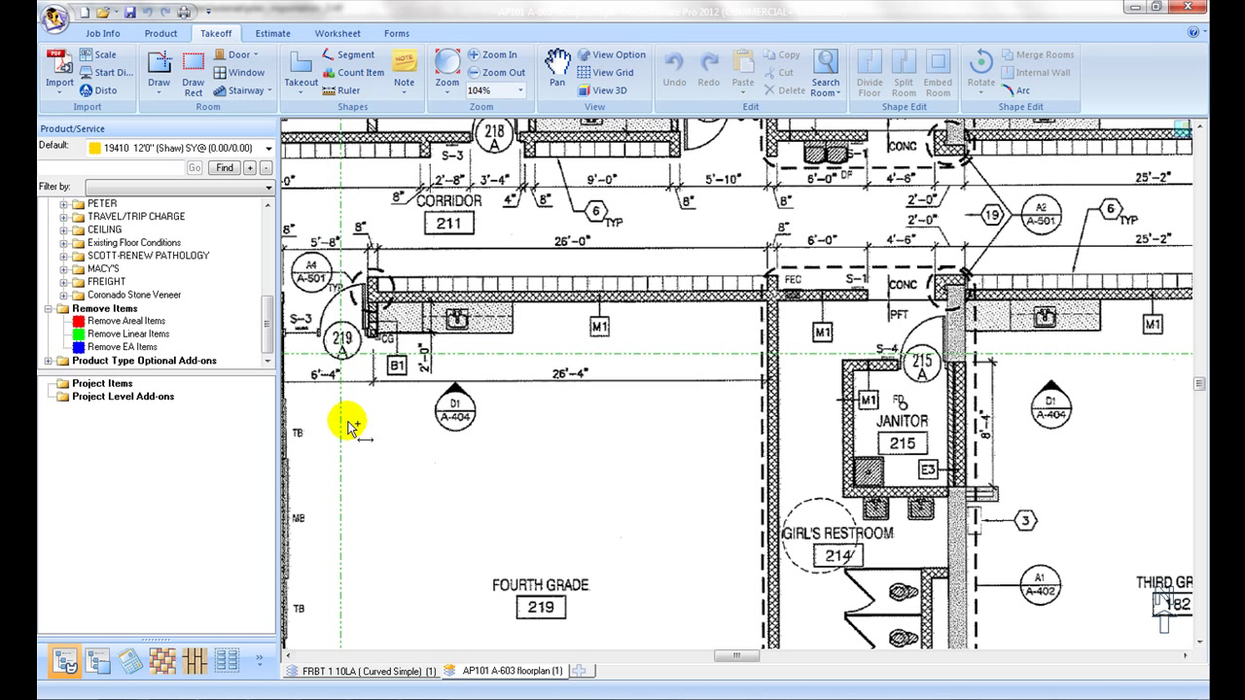
pyautogui.click(375, 426)
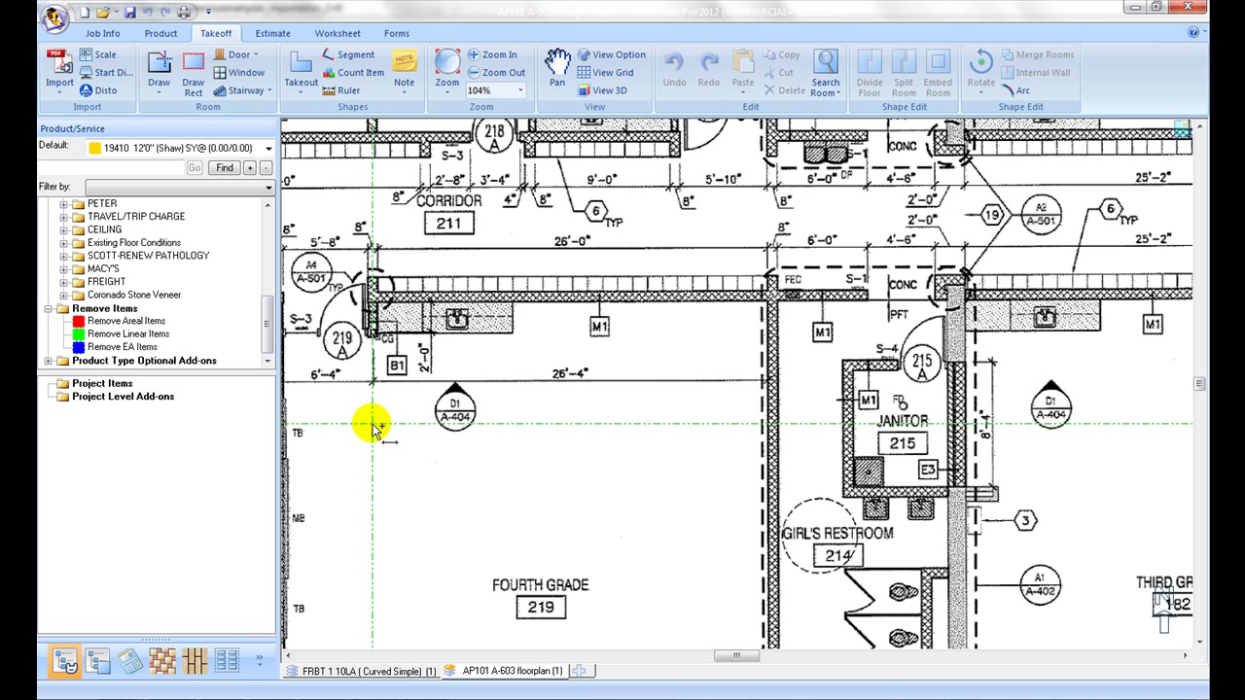
pyautogui.moveTo(375, 426); pyautogui.dragTo(765, 422)
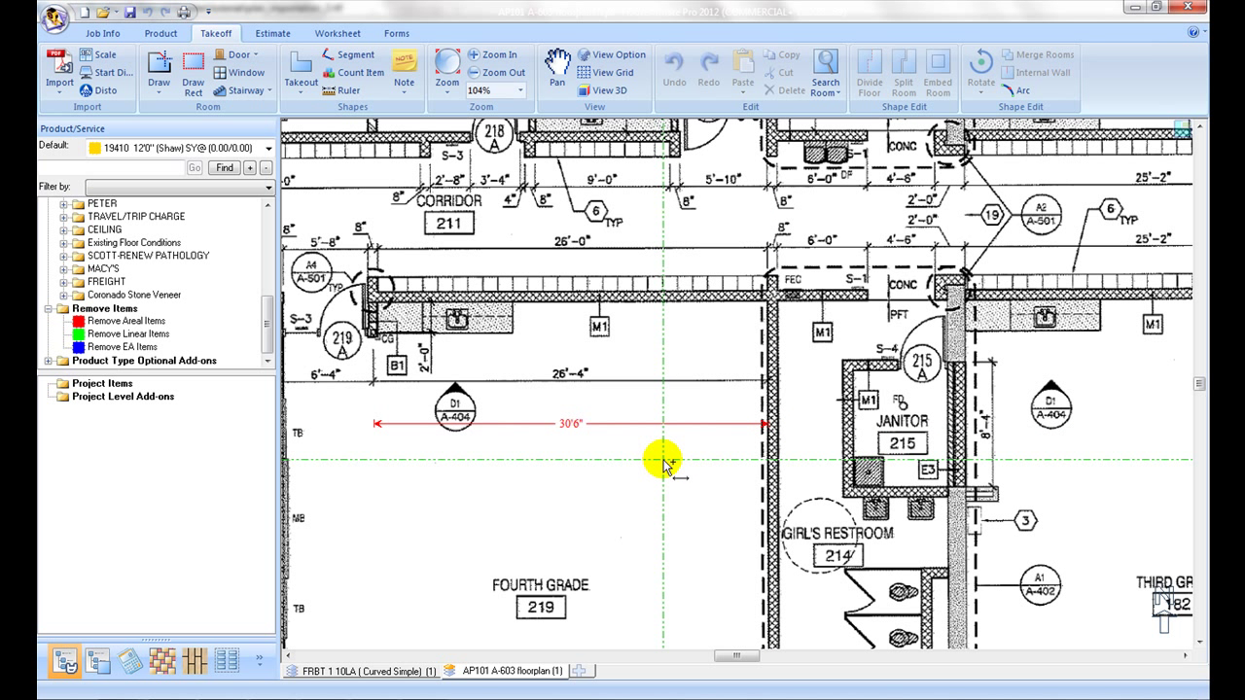
pyautogui.press('Escape')
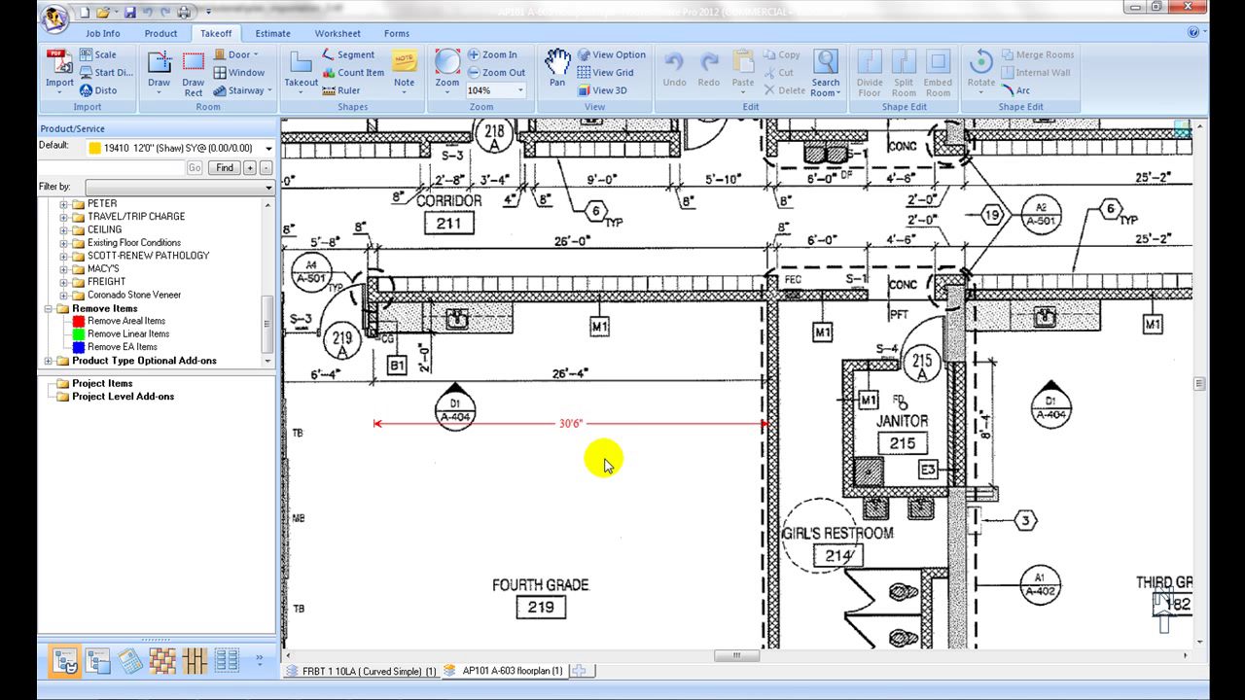
pyautogui.click(574, 429)
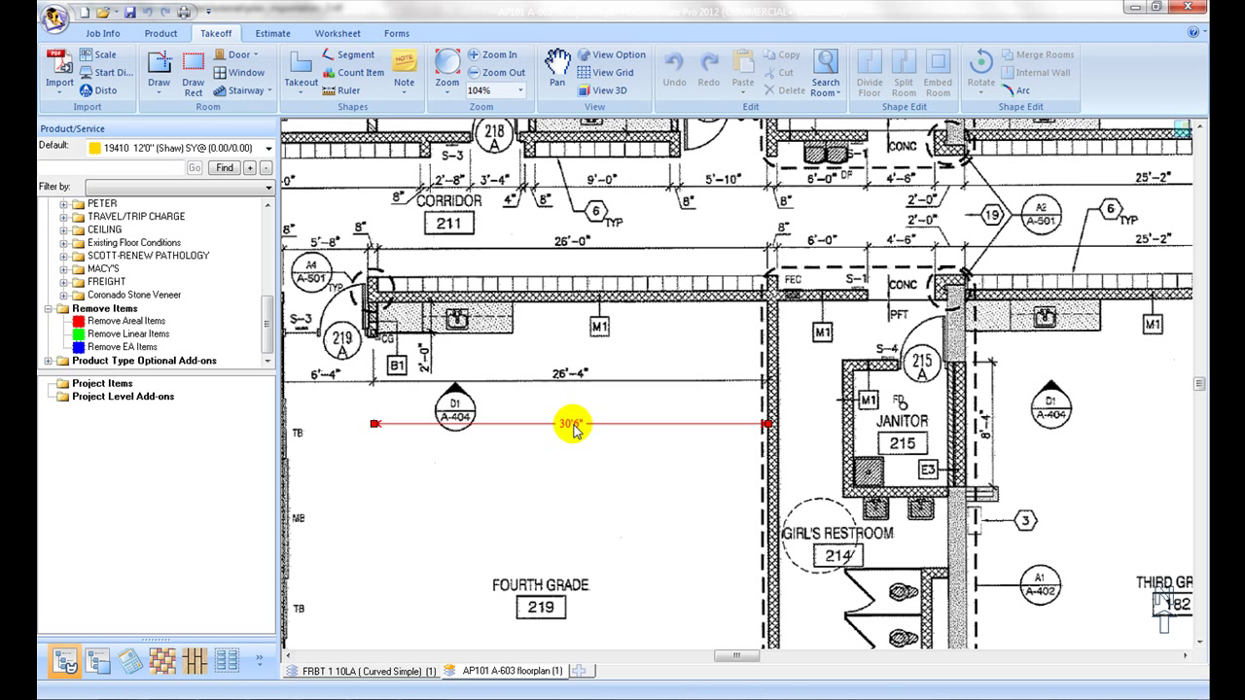
pyautogui.press('Delete')
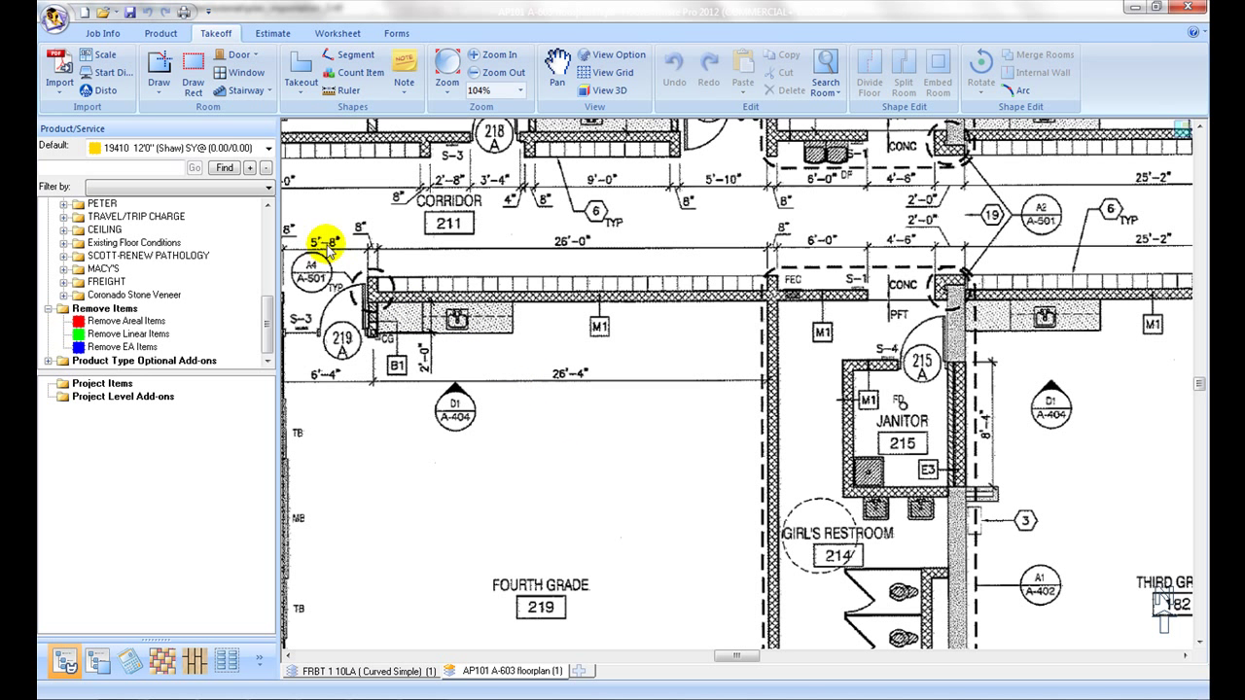
# Step: Scale the floor plan in all directions from two points spanning room 219's 26'-4" dimension, setting the actual size to 26'4"
pyautogui.click(113, 65)
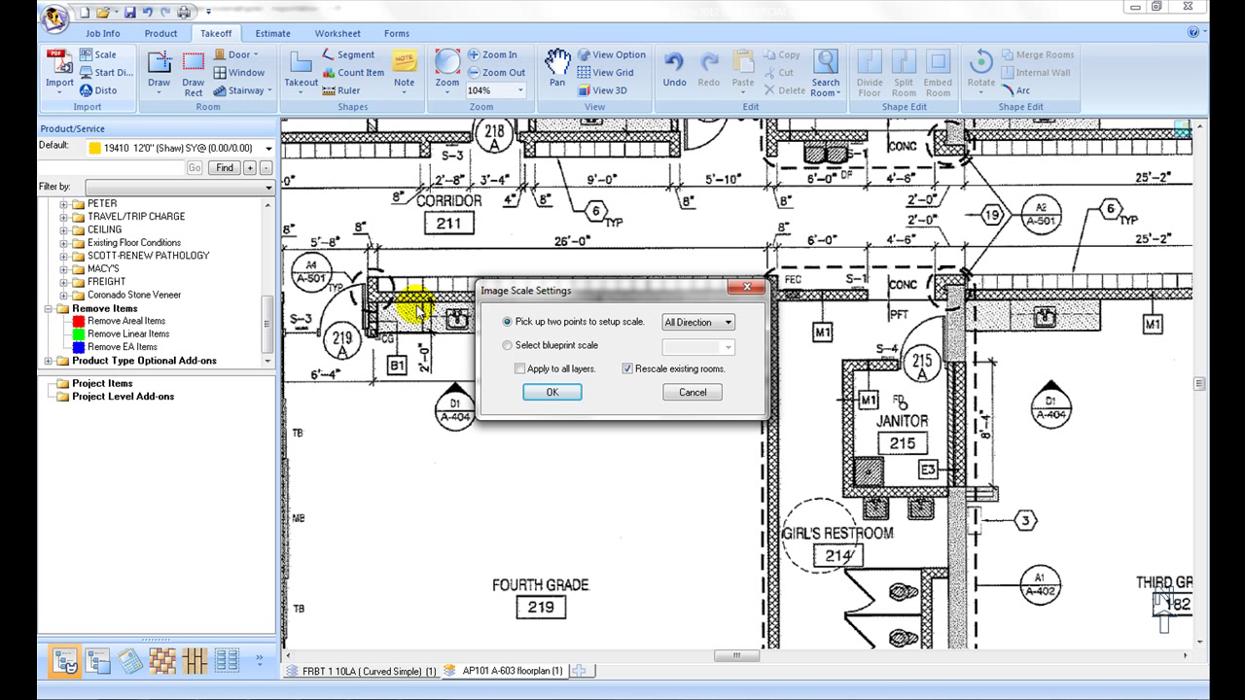
pyautogui.click(545, 393)
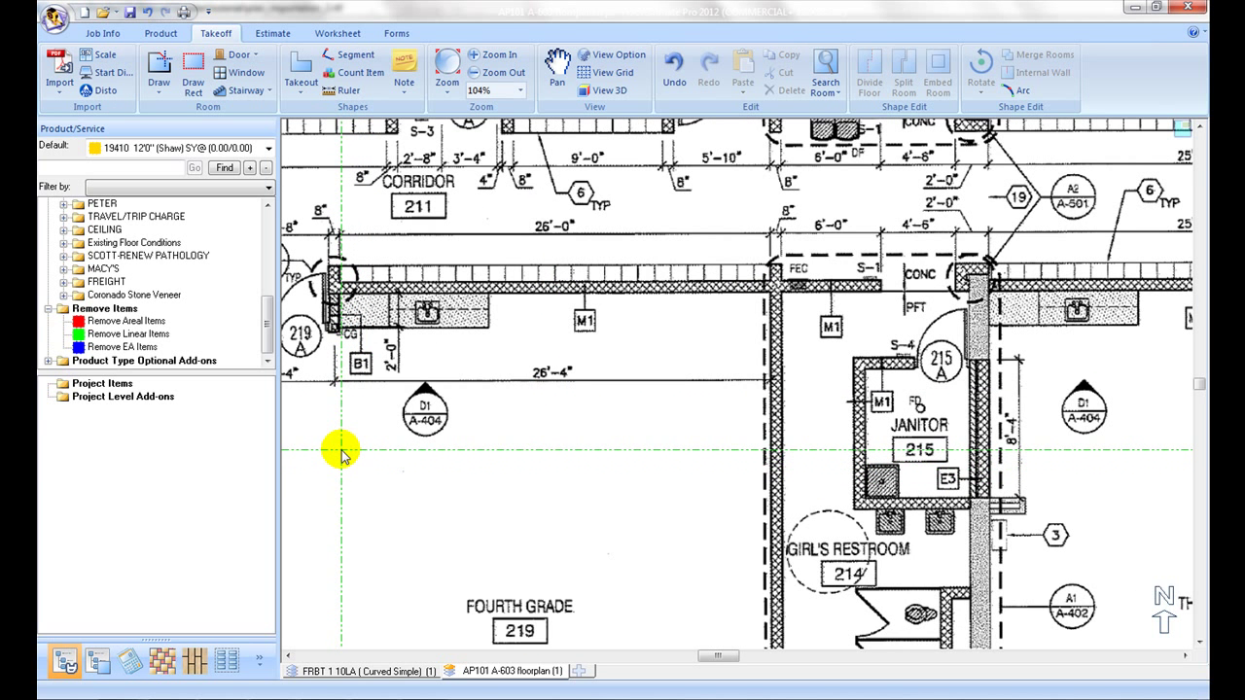
pyautogui.click(293, 434)
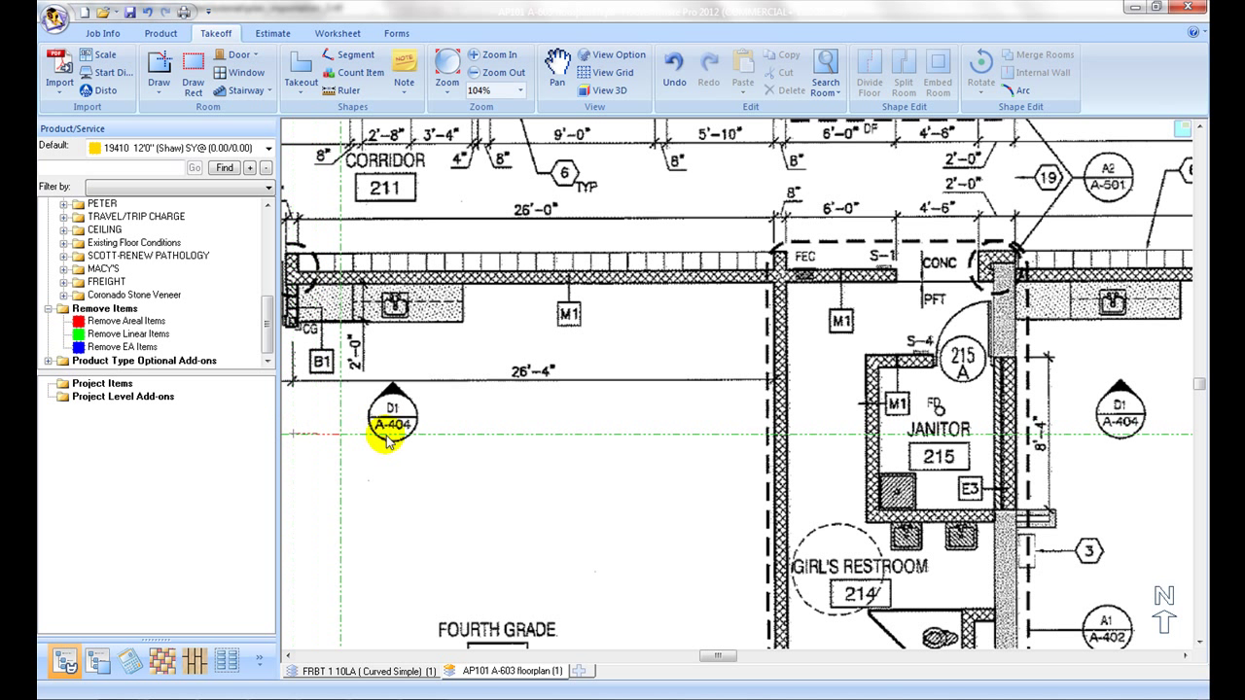
pyautogui.click(774, 436)
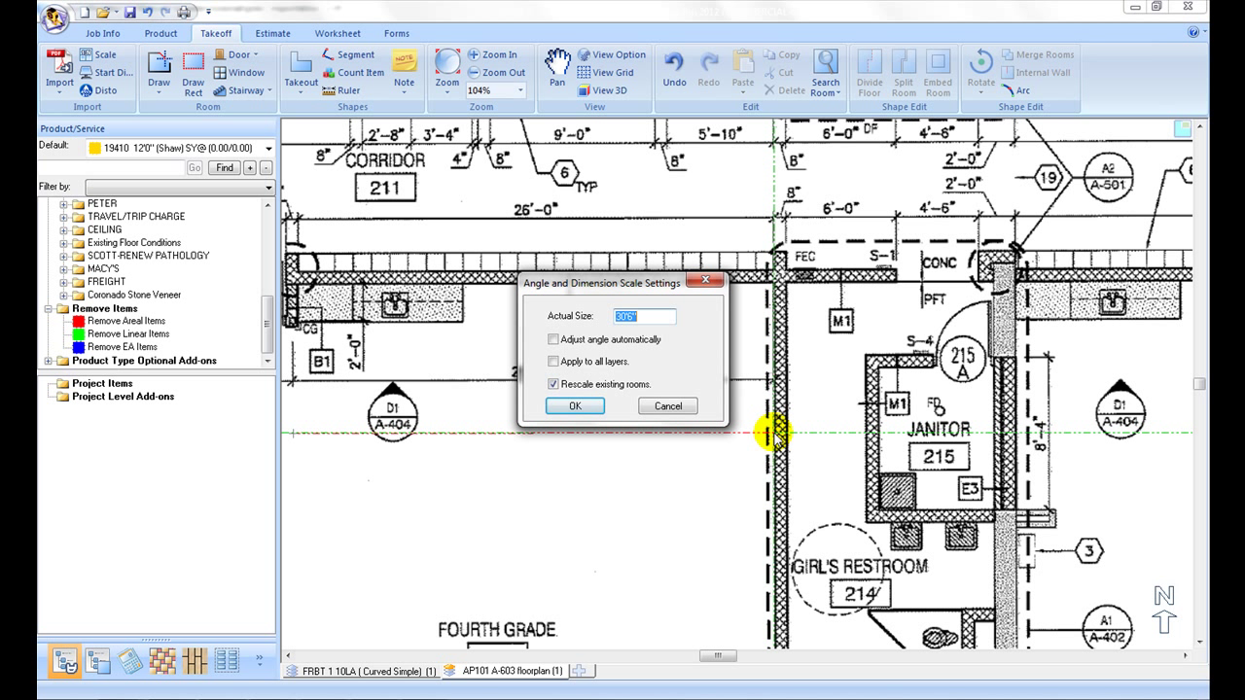
pyautogui.write("26'4")
pyautogui.write('"')
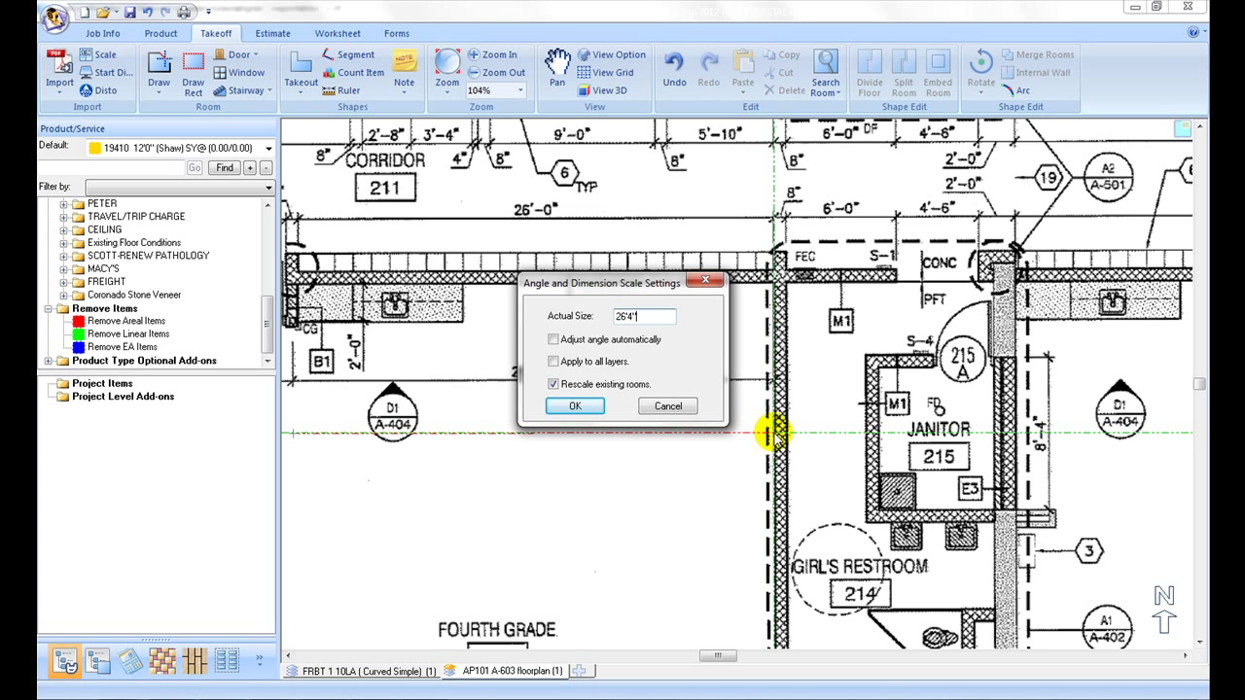
pyautogui.click(578, 407)
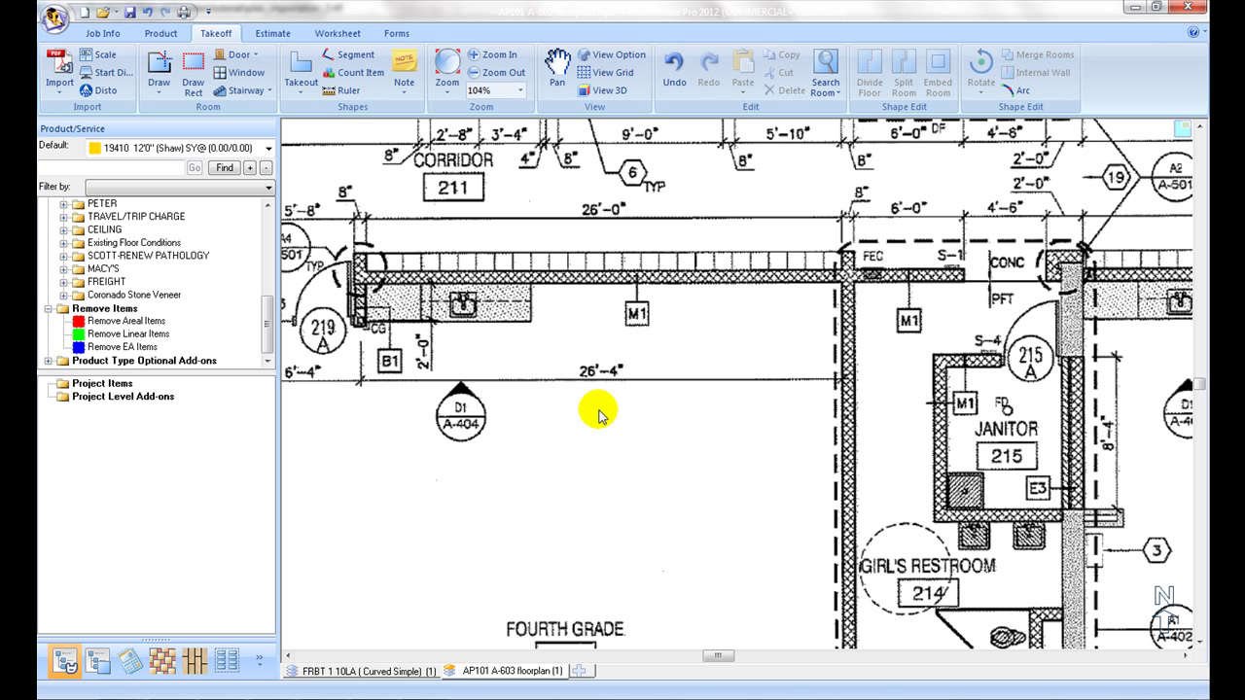
# Step: Check the new scale by measuring room 219 with the ruler between the ends of its printed width dimension
pyautogui.click(347, 96)
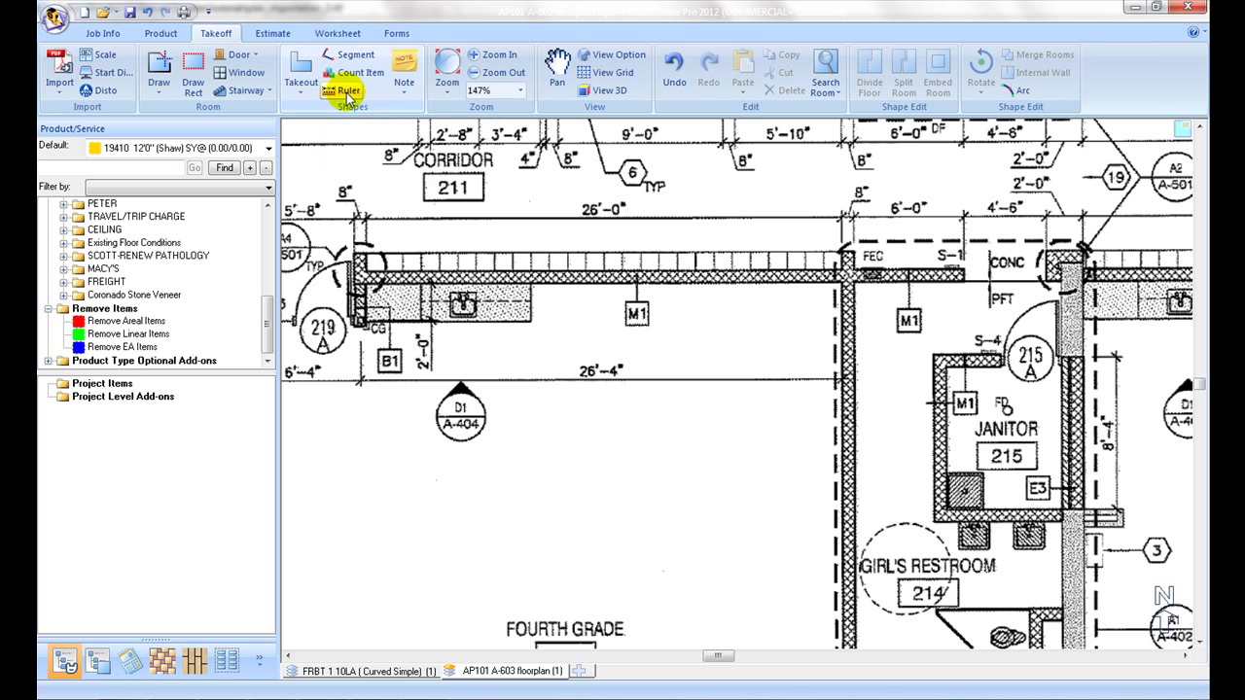
pyautogui.click(361, 452)
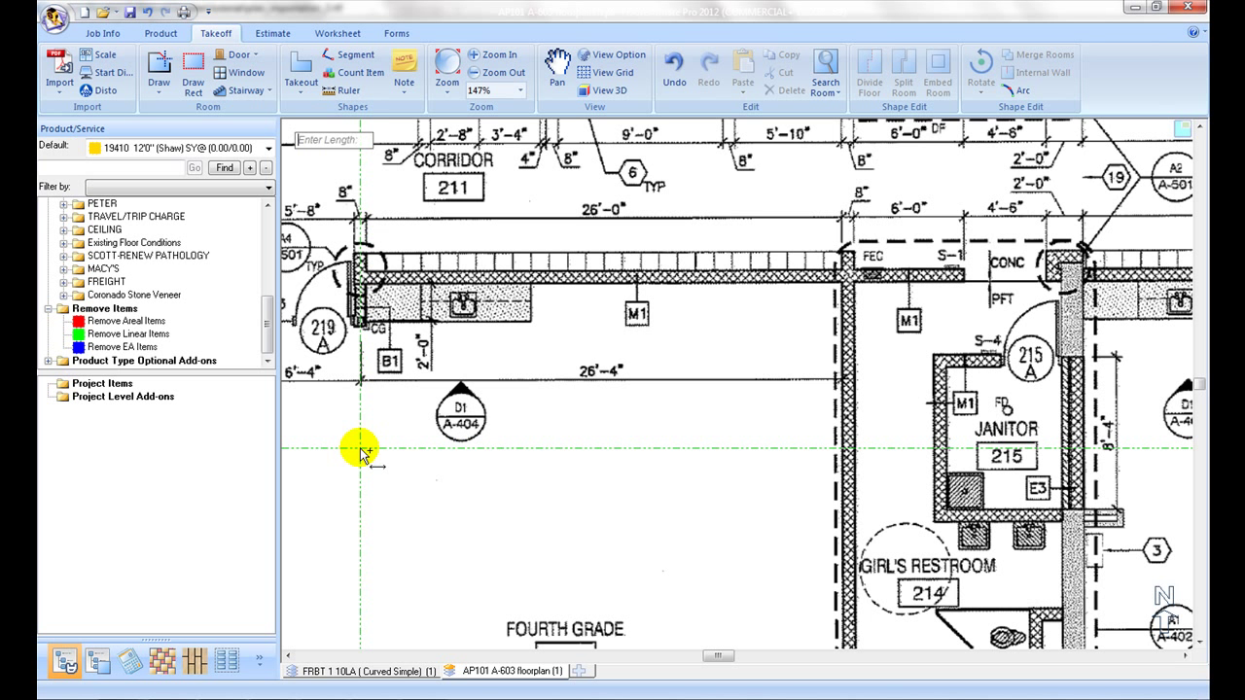
pyautogui.click(842, 448)
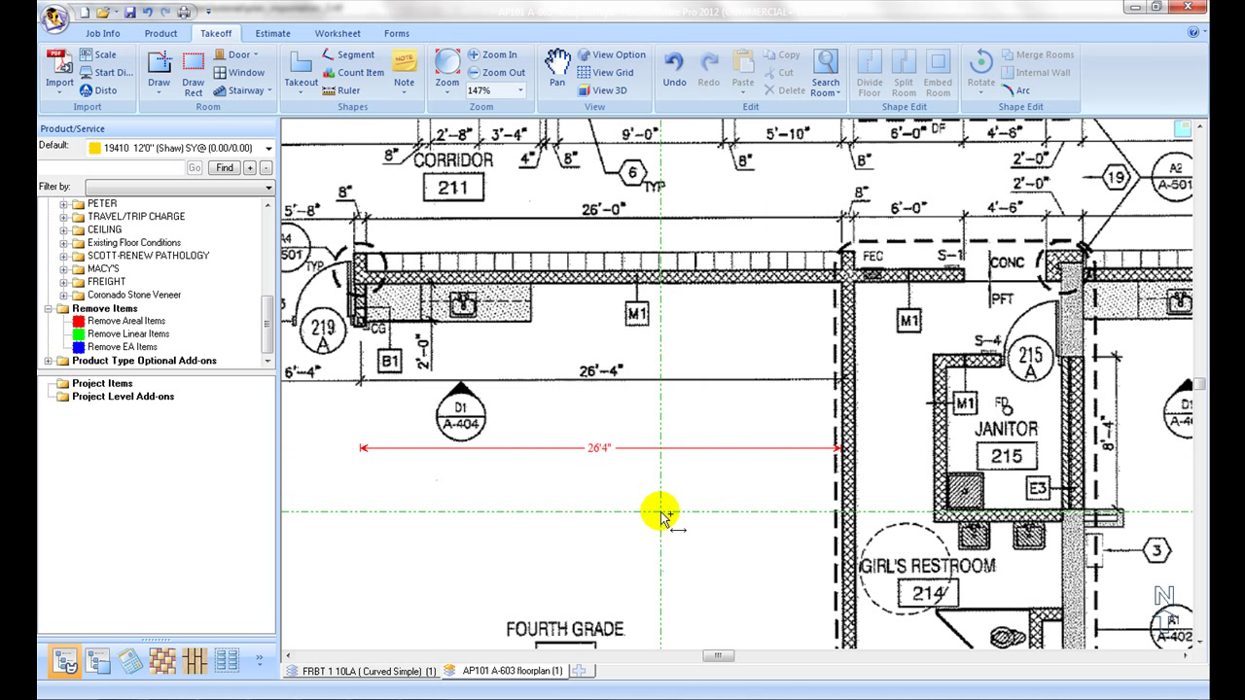
# Step: On the FRBT 1 10LA ( Curved Simple) layer, set the blueprint scale to 1/8, matching the scale printed in the title block
pyautogui.press('Escape')
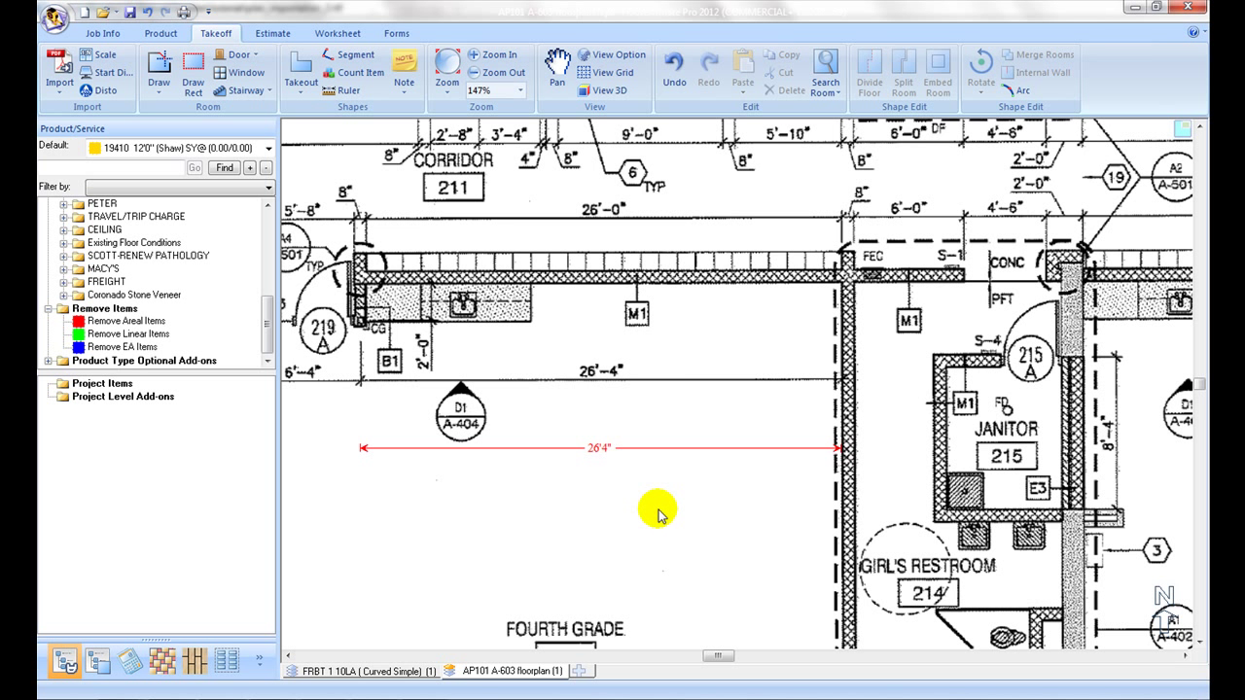
pyautogui.click(407, 670)
pyautogui.moveTo(639, 659); pyautogui.dragTo(788, 664)
pyautogui.scroll(3, 804, 589)
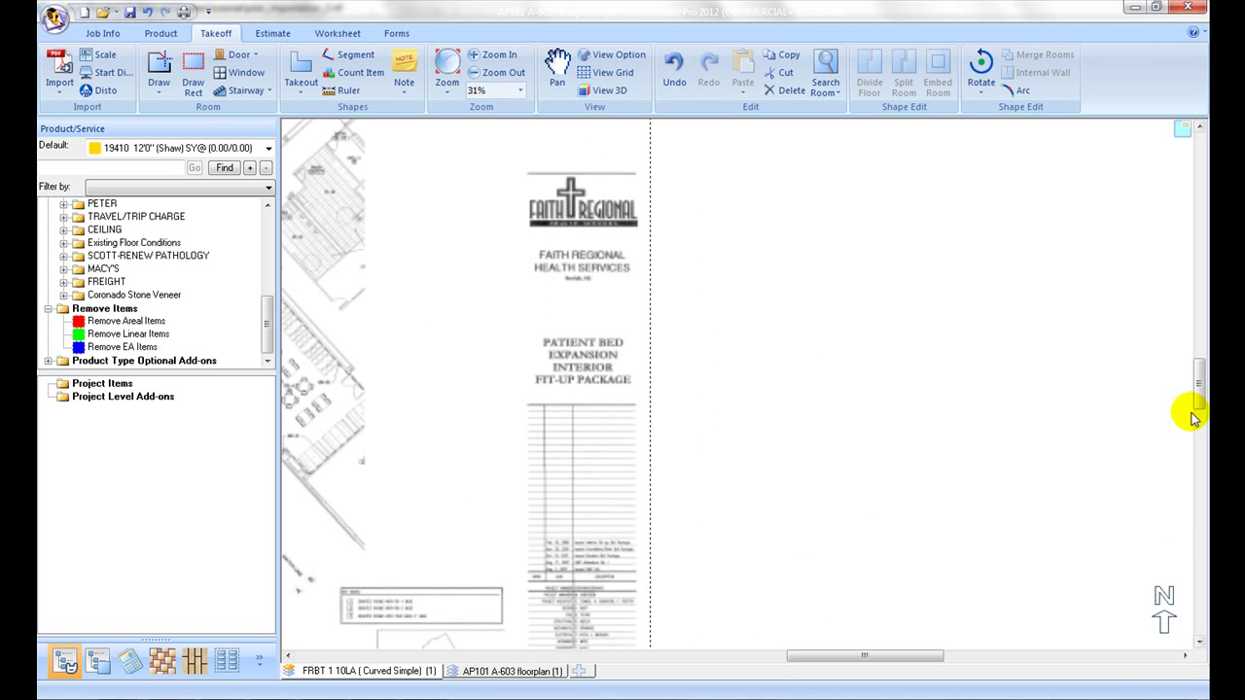
pyautogui.moveTo(1199, 400); pyautogui.dragTo(1192, 422)
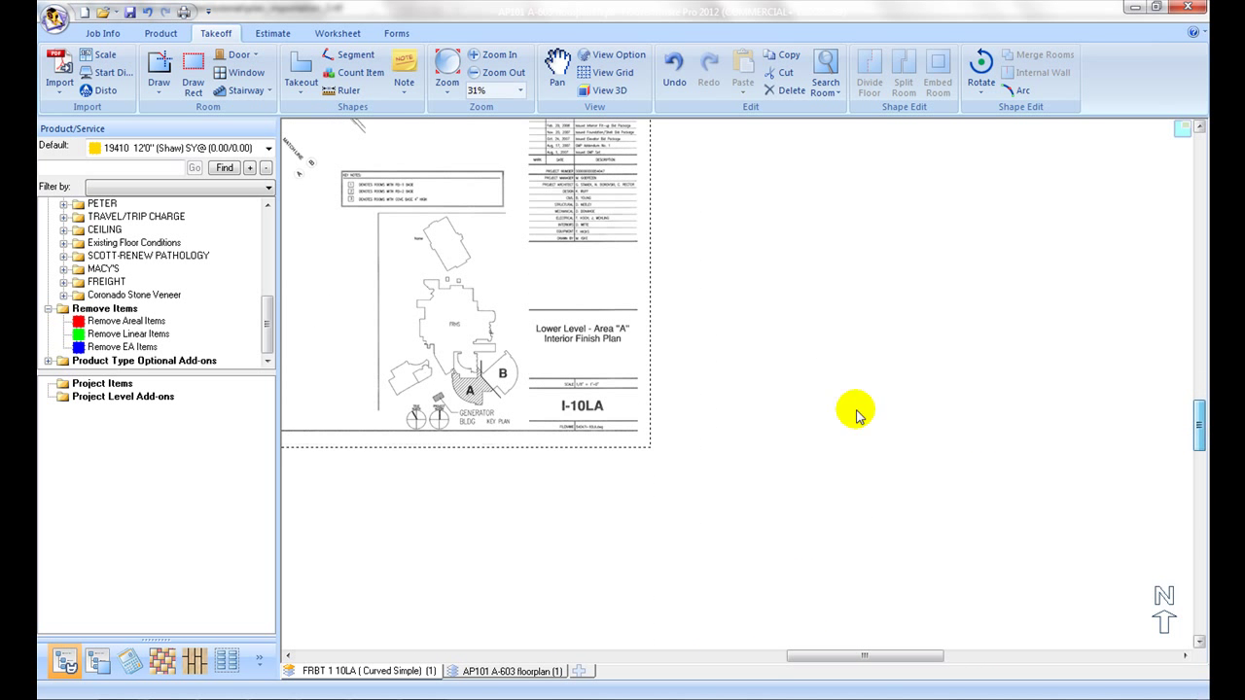
pyautogui.scroll(2, 613, 418)
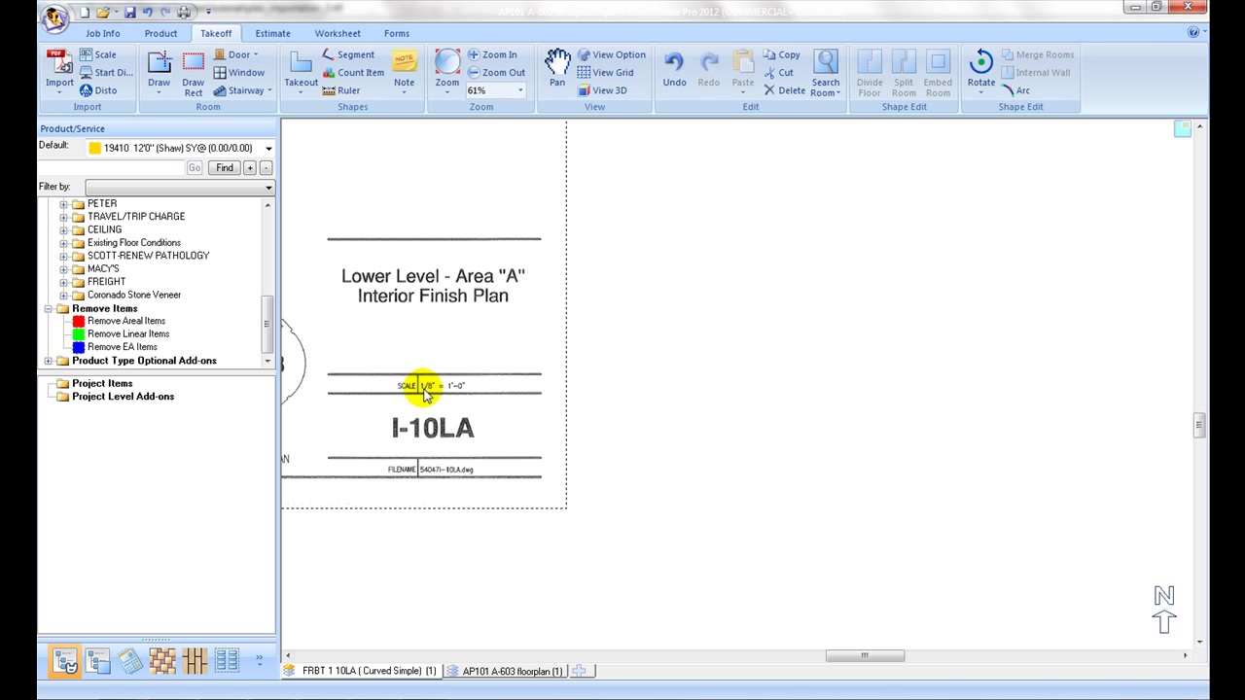
pyautogui.click(105, 57)
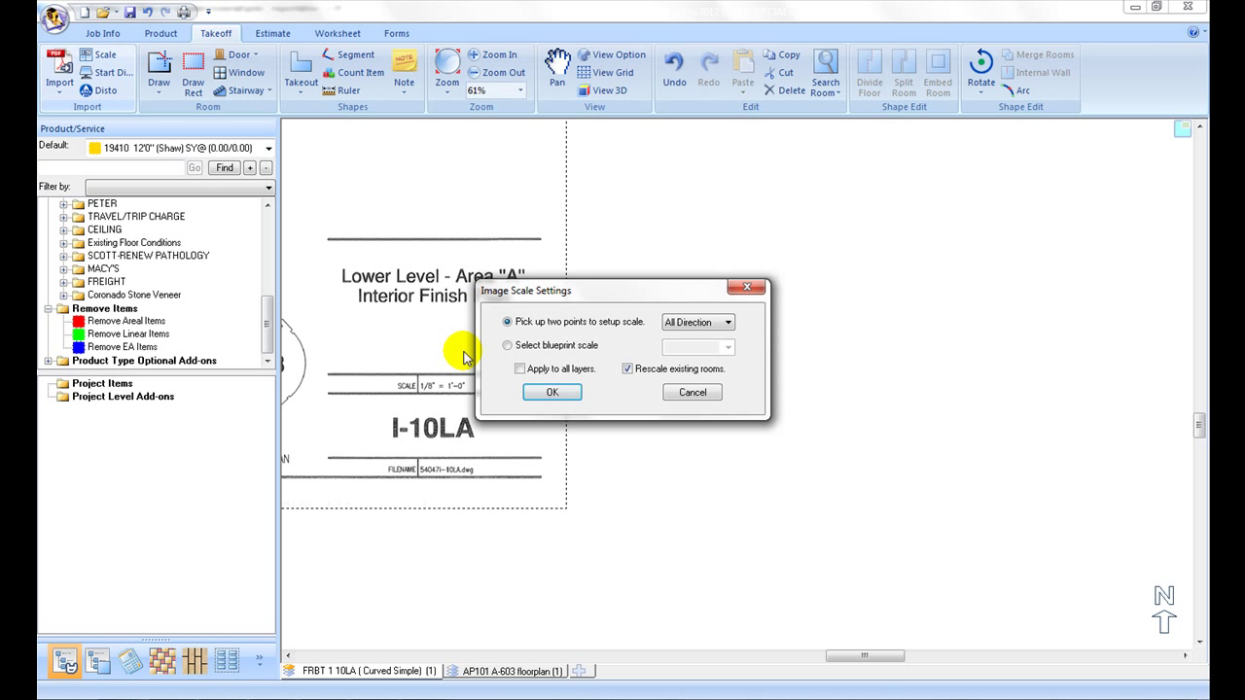
pyautogui.click(508, 346)
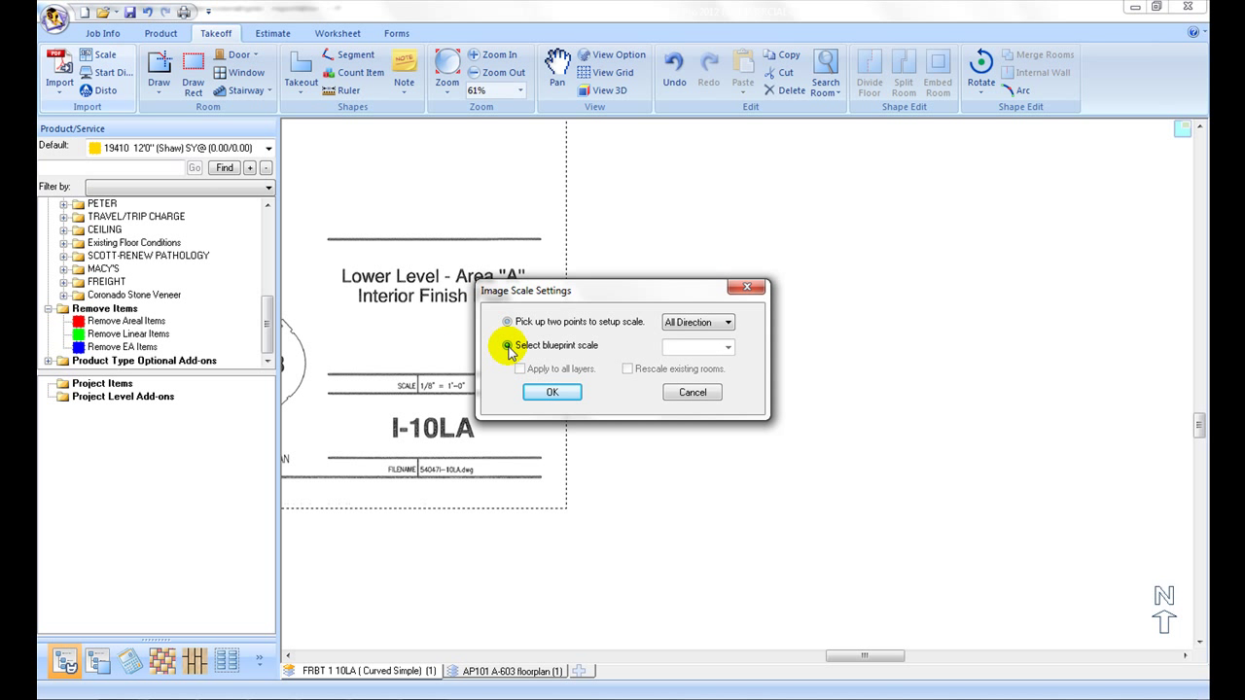
pyautogui.click(726, 349)
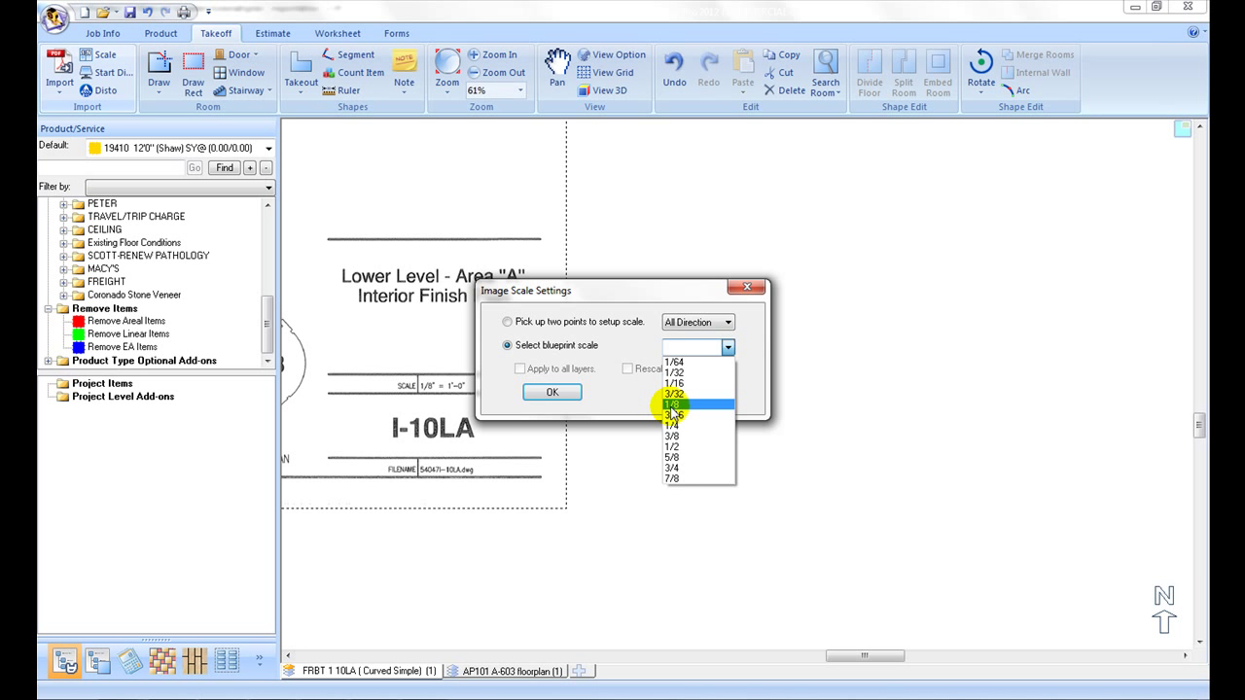
pyautogui.click(675, 404)
pyautogui.click(554, 392)
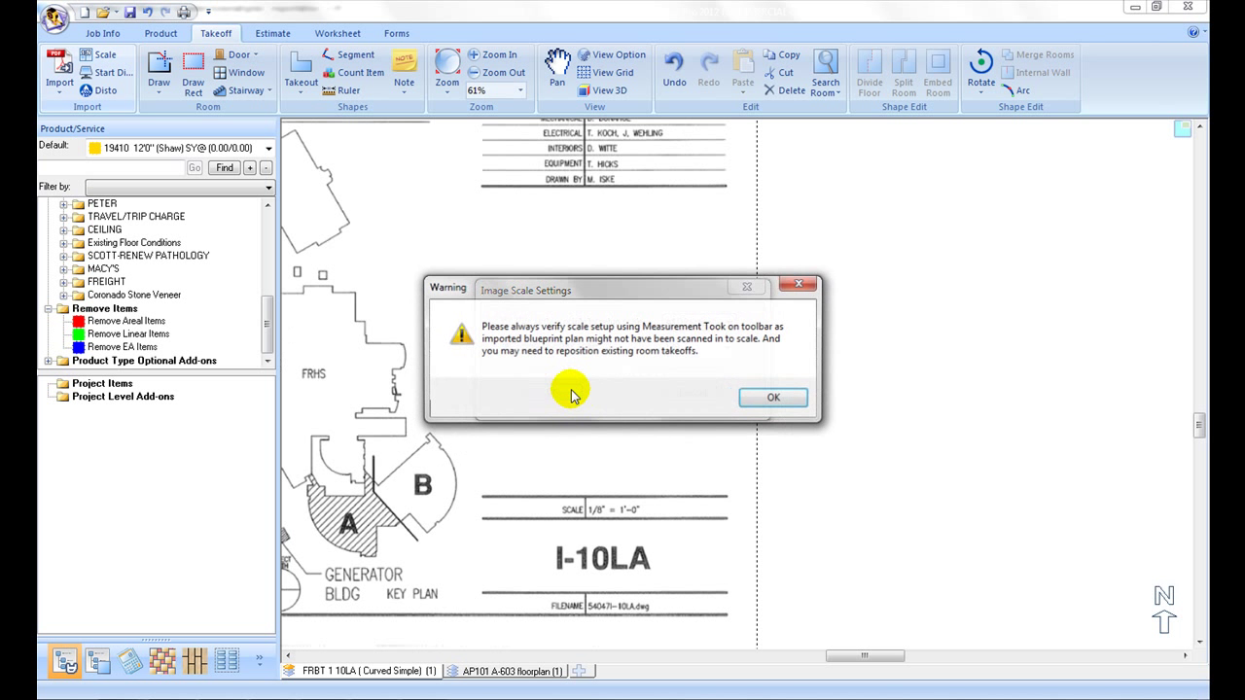
pyautogui.click(758, 399)
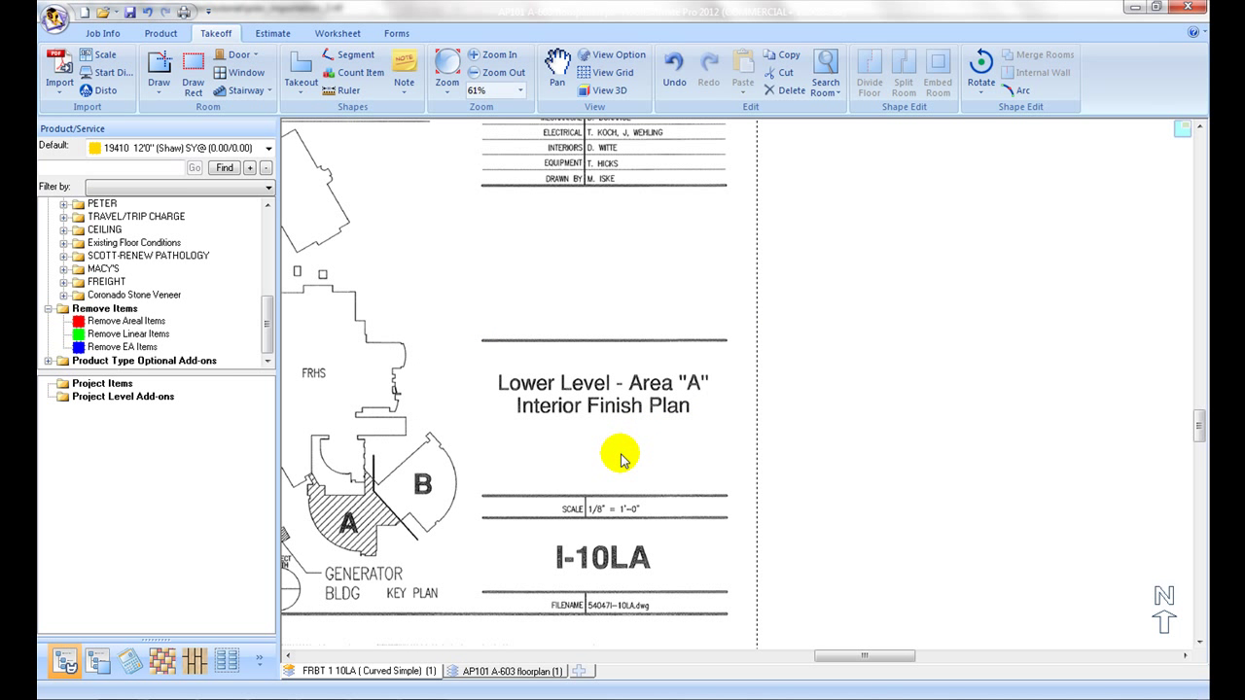
# Step: Inspect the Lower Level Area "A" Interior Finish Plan up close across the sheet, and fit the whole plan in view
pyautogui.scroll(-3, 595, 460)
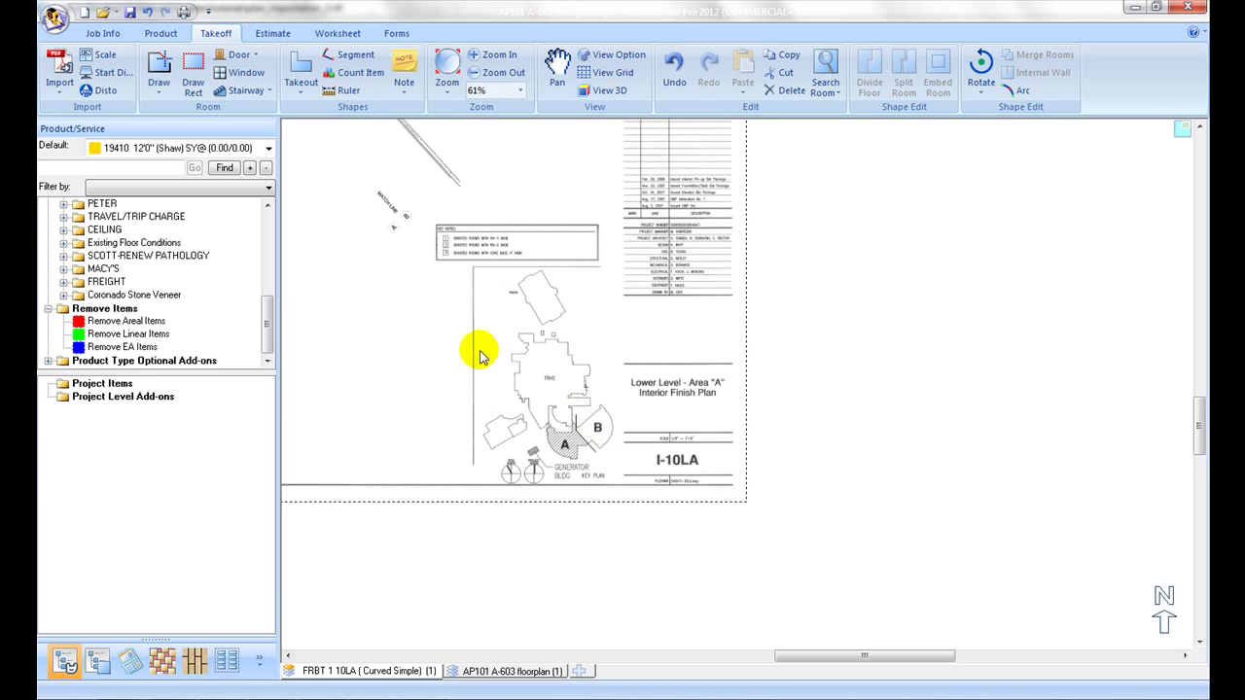
pyautogui.scroll(2, 480, 355)
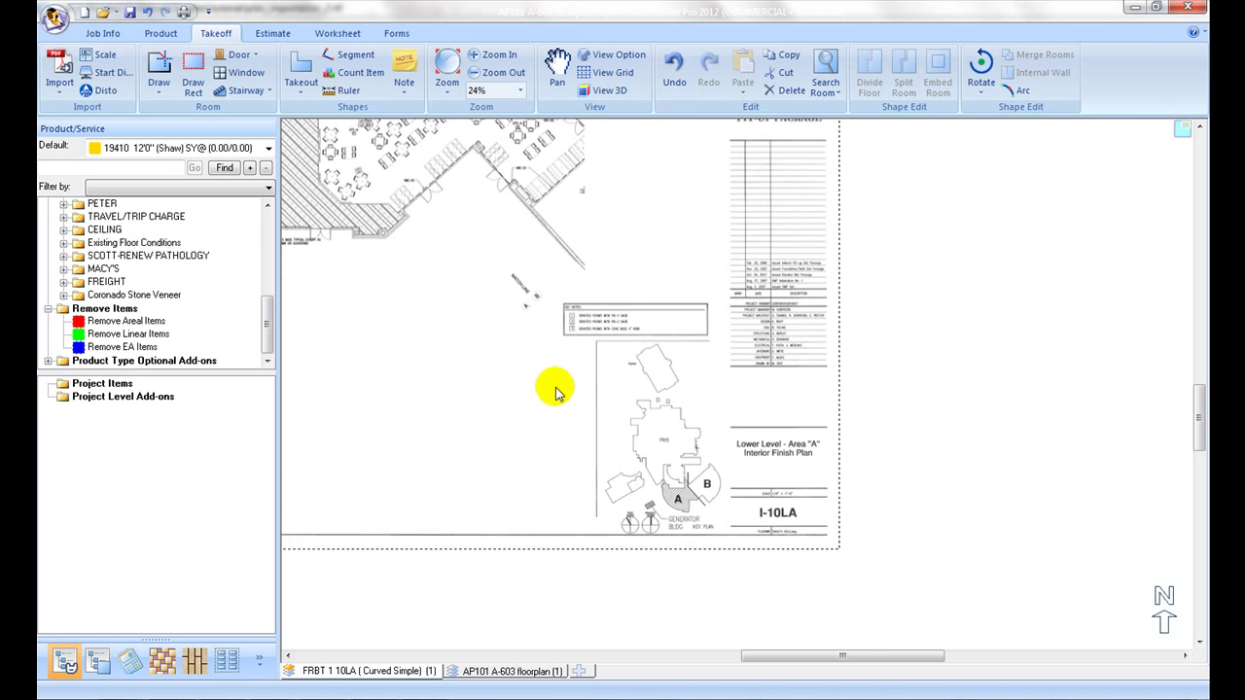
pyautogui.scroll(3, 555, 392)
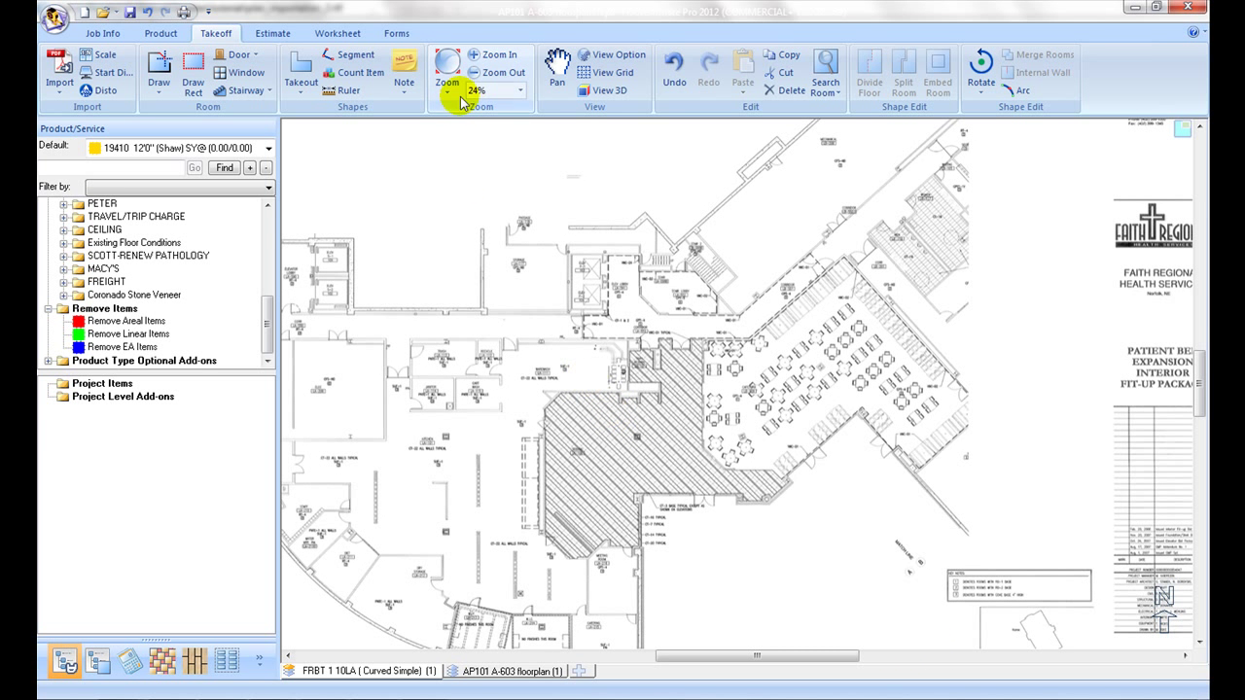
pyautogui.click(480, 56)
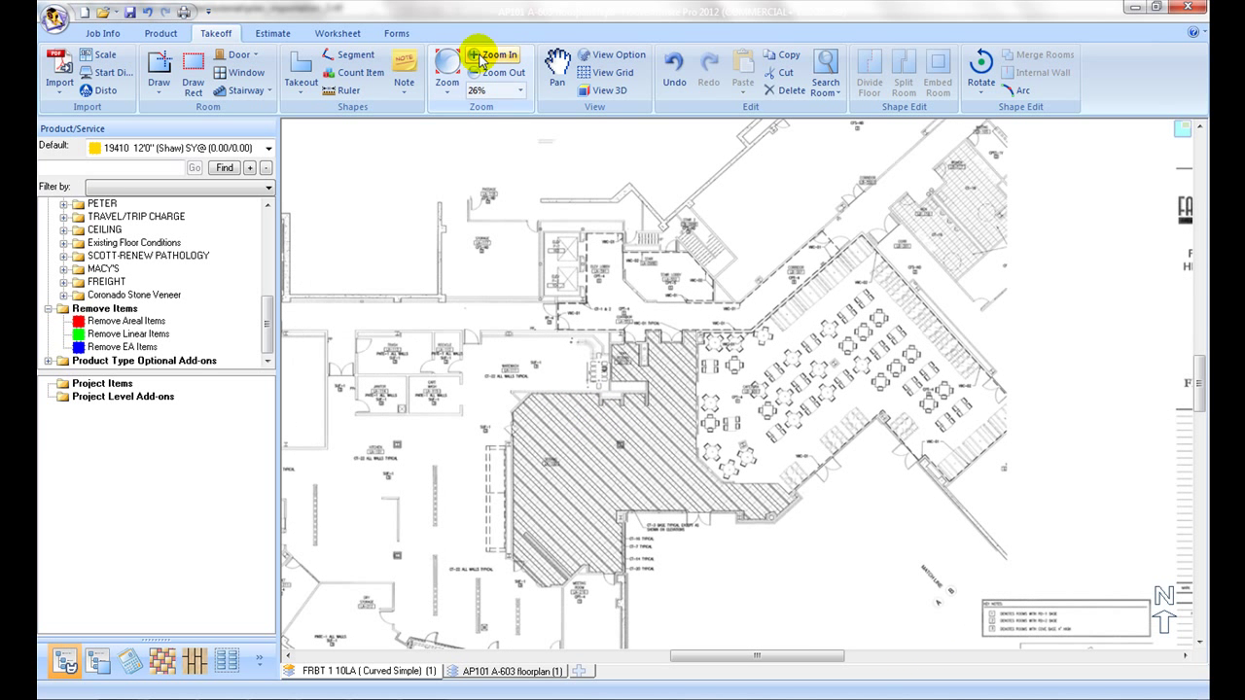
pyautogui.click(484, 75)
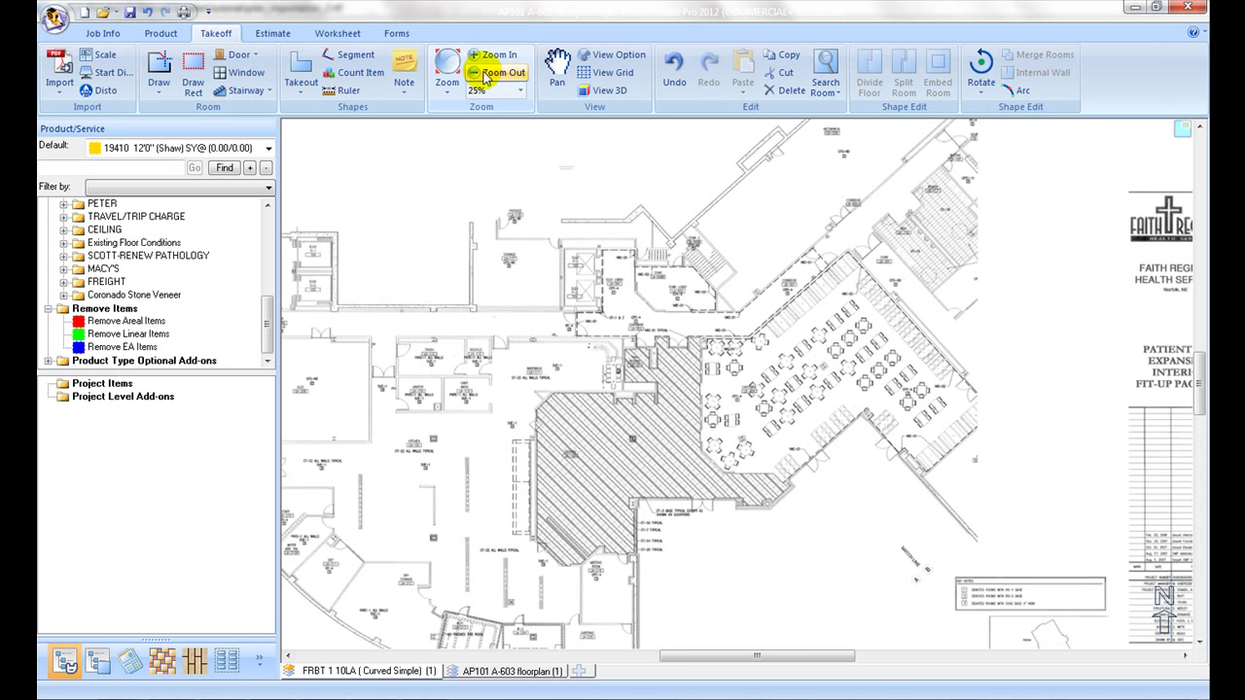
pyautogui.click(559, 72)
pyautogui.moveTo(680, 373); pyautogui.dragTo(357, 239)
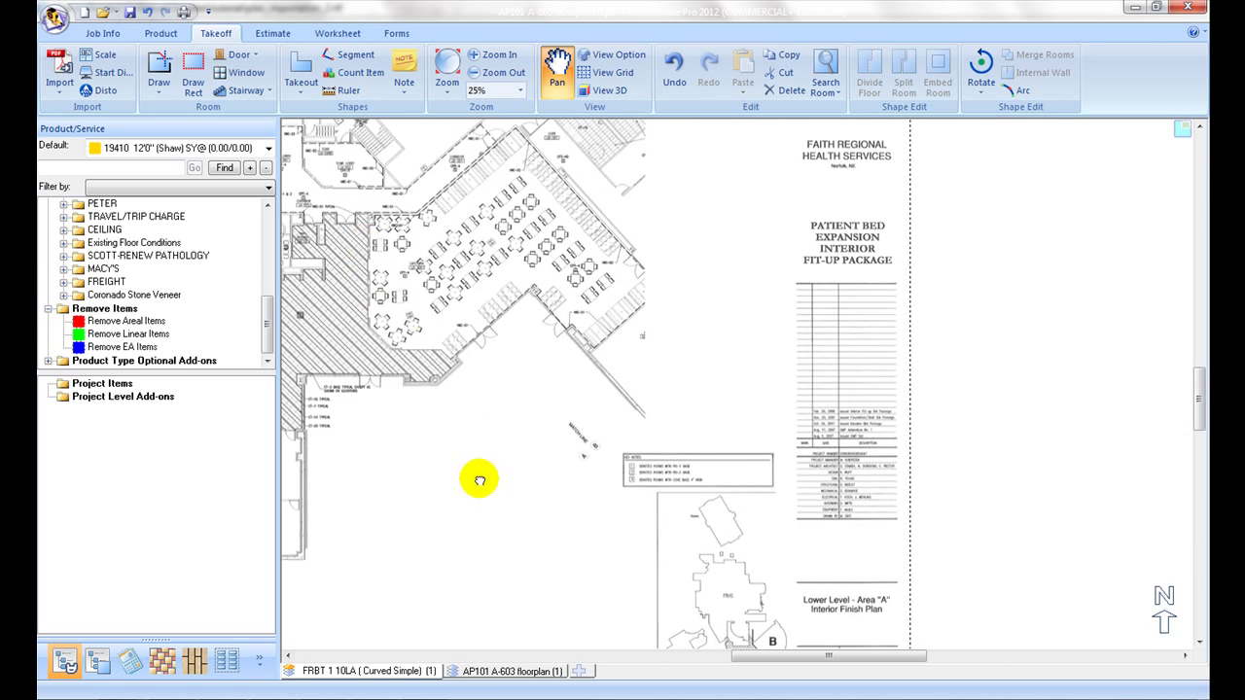
pyautogui.moveTo(478, 477); pyautogui.dragTo(437, 285)
pyautogui.moveTo(536, 483); pyautogui.dragTo(609, 361)
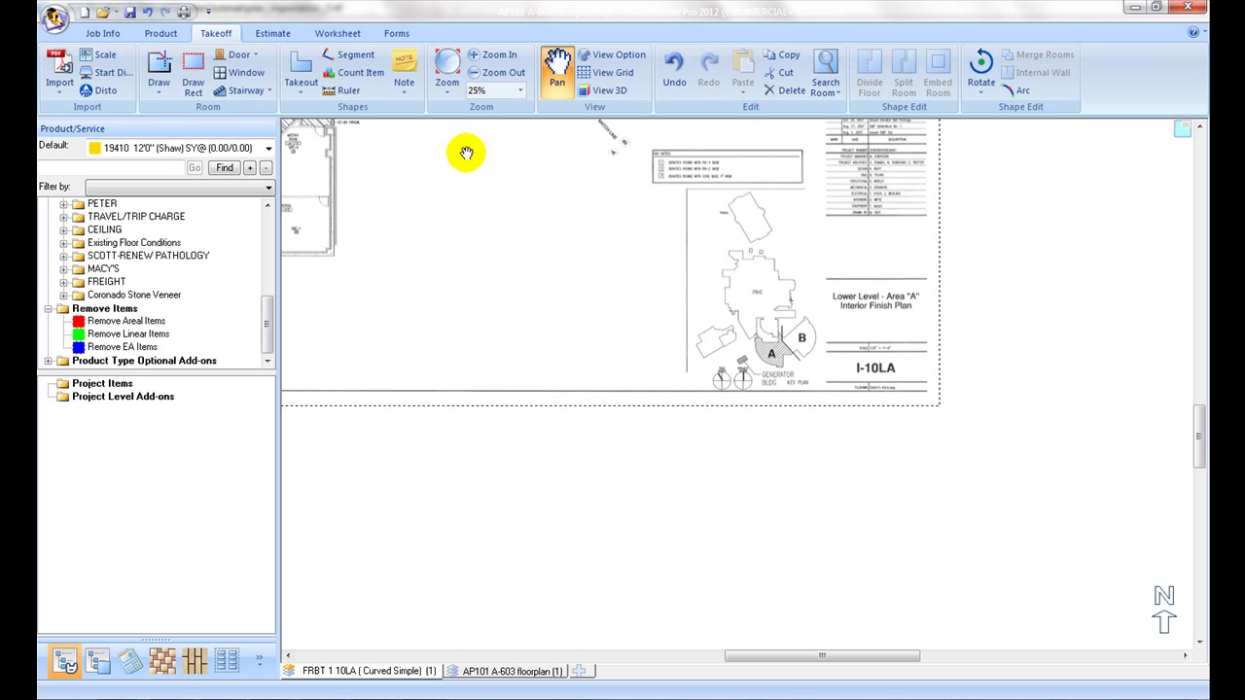
pyautogui.click(448, 64)
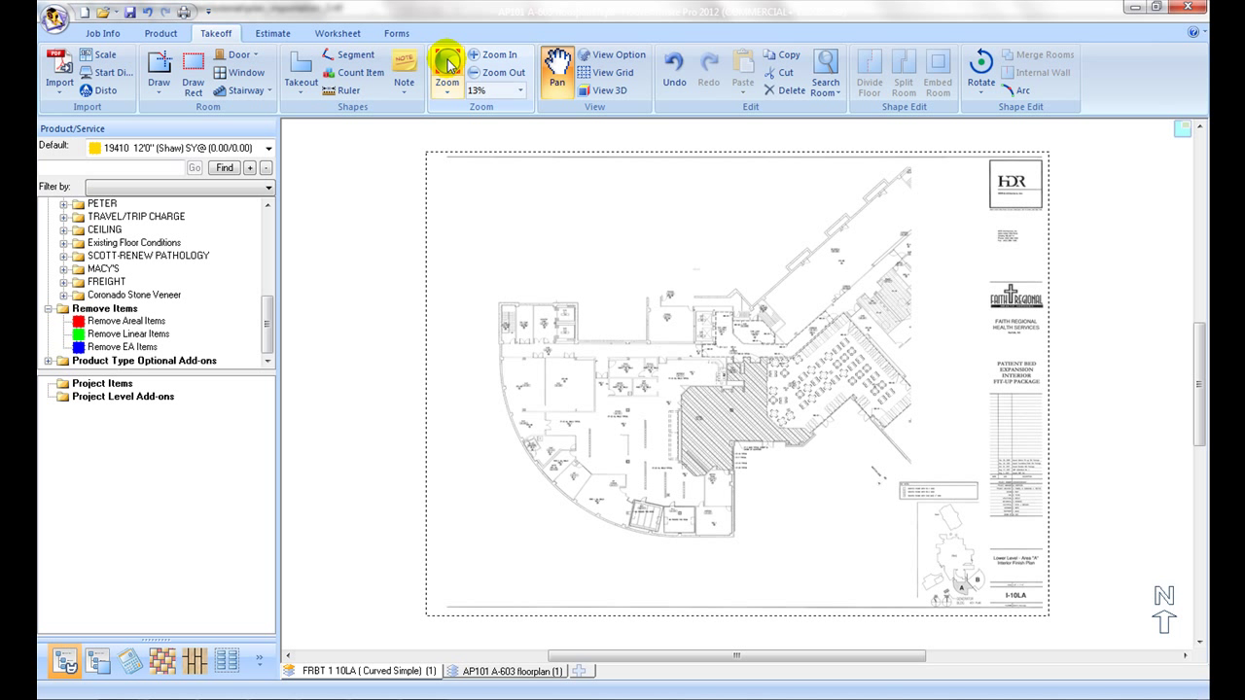
# Step: Unlock the plan on the FRBT 1 10LA ( Curved Simple) layer and rotate it 90 degrees clockwise
pyautogui.click(413, 678)
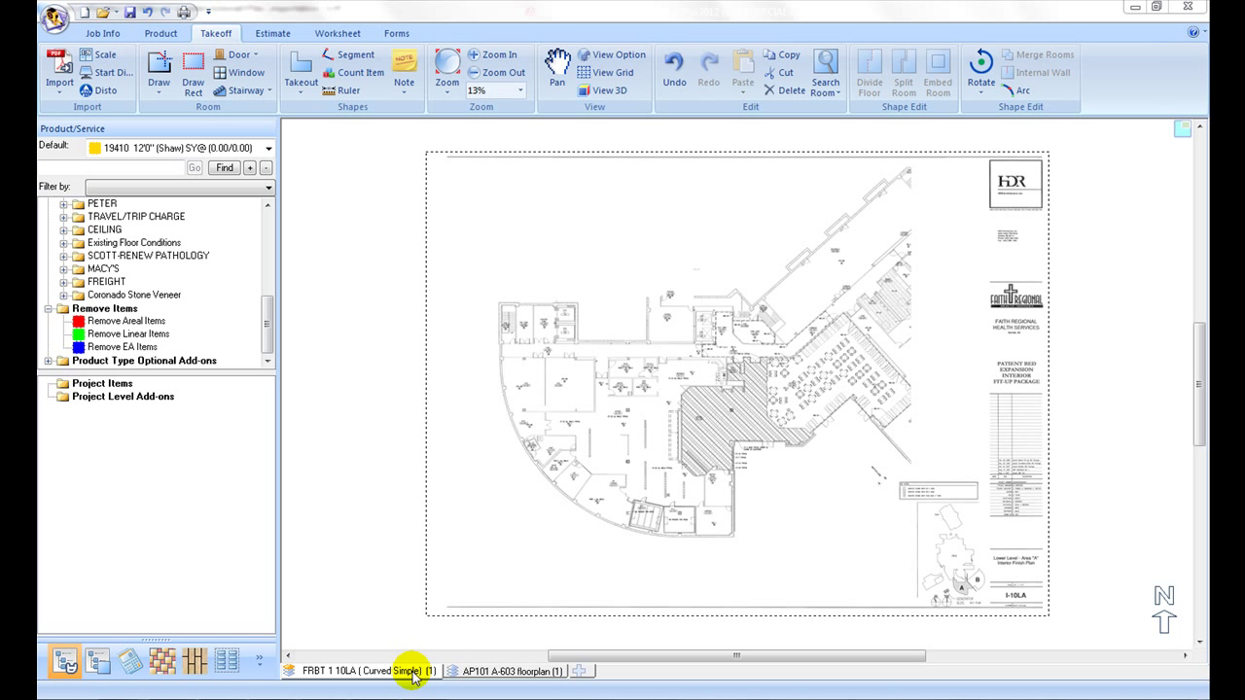
pyautogui.rightClick(648, 317)
pyautogui.click(696, 327)
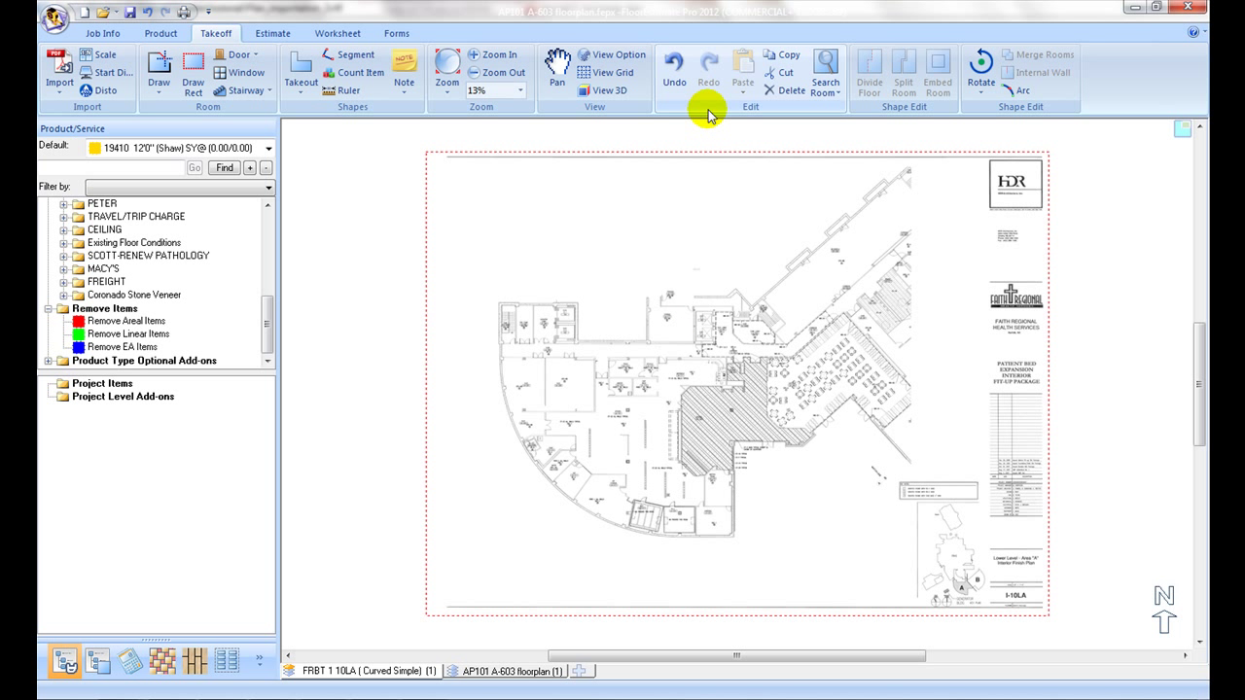
pyautogui.click(979, 83)
pyautogui.click(999, 111)
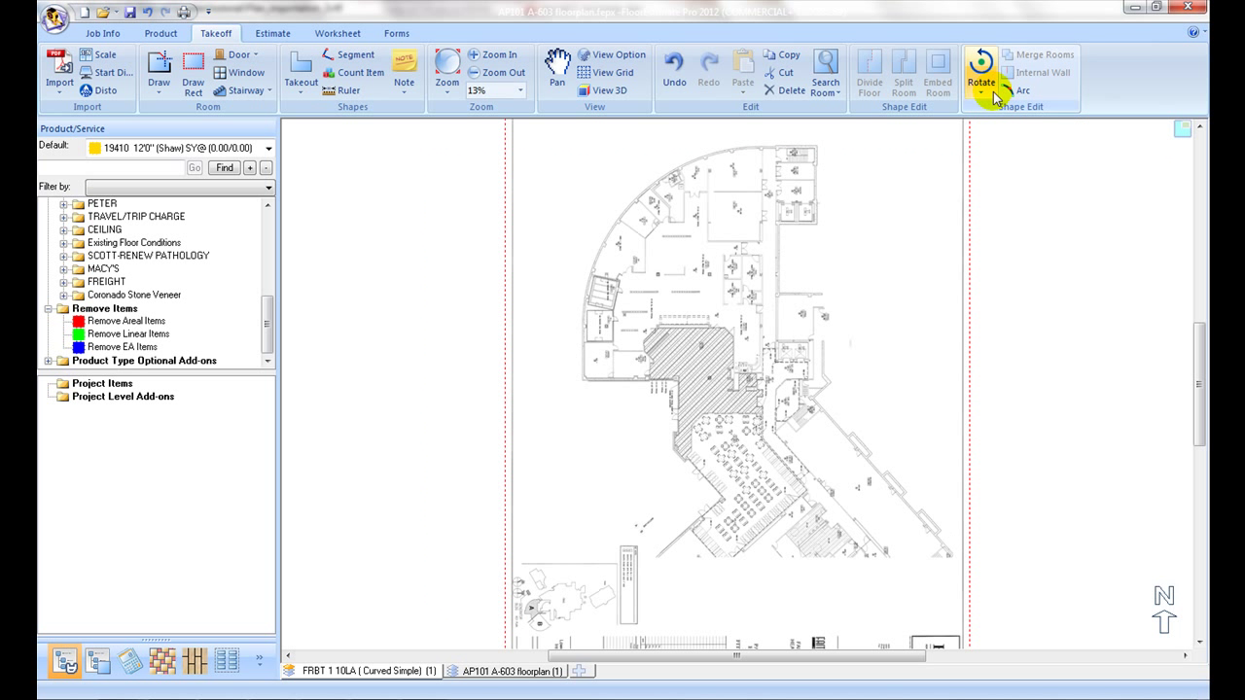
# Step: Rotate the plan back 90 degrees counter-clockwise and lock it in place
pyautogui.click(980, 81)
pyautogui.click(998, 129)
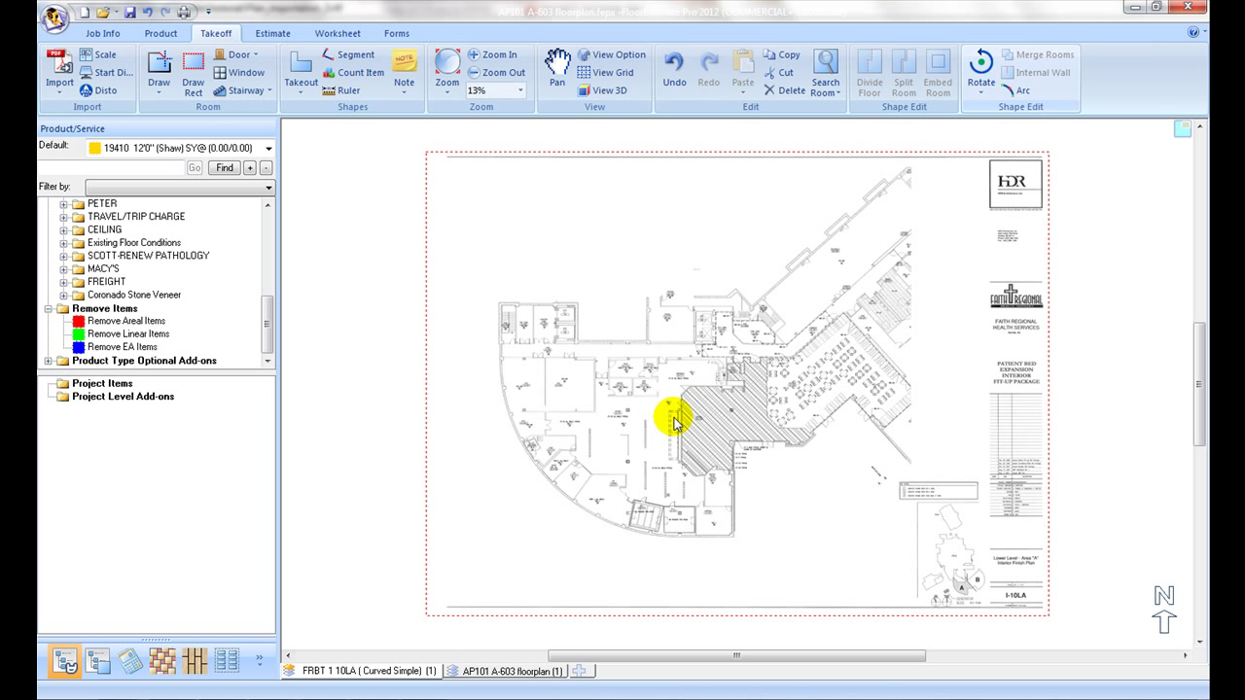
pyautogui.rightClick(678, 344)
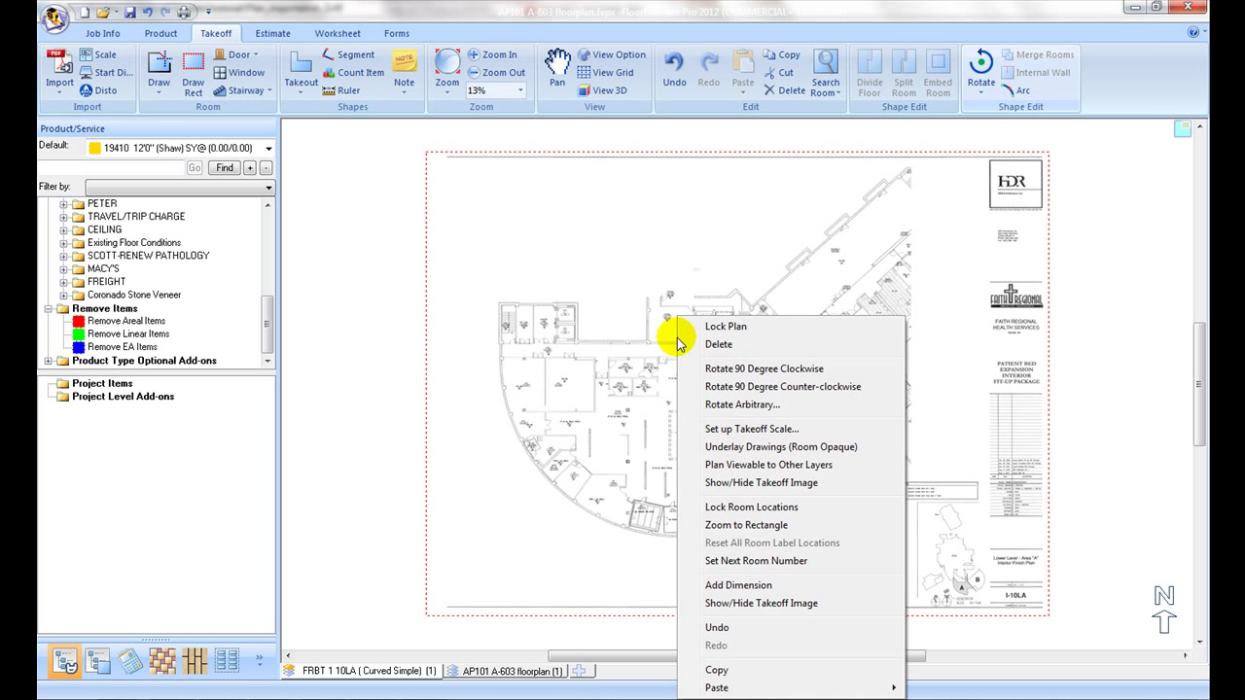
pyautogui.click(737, 327)
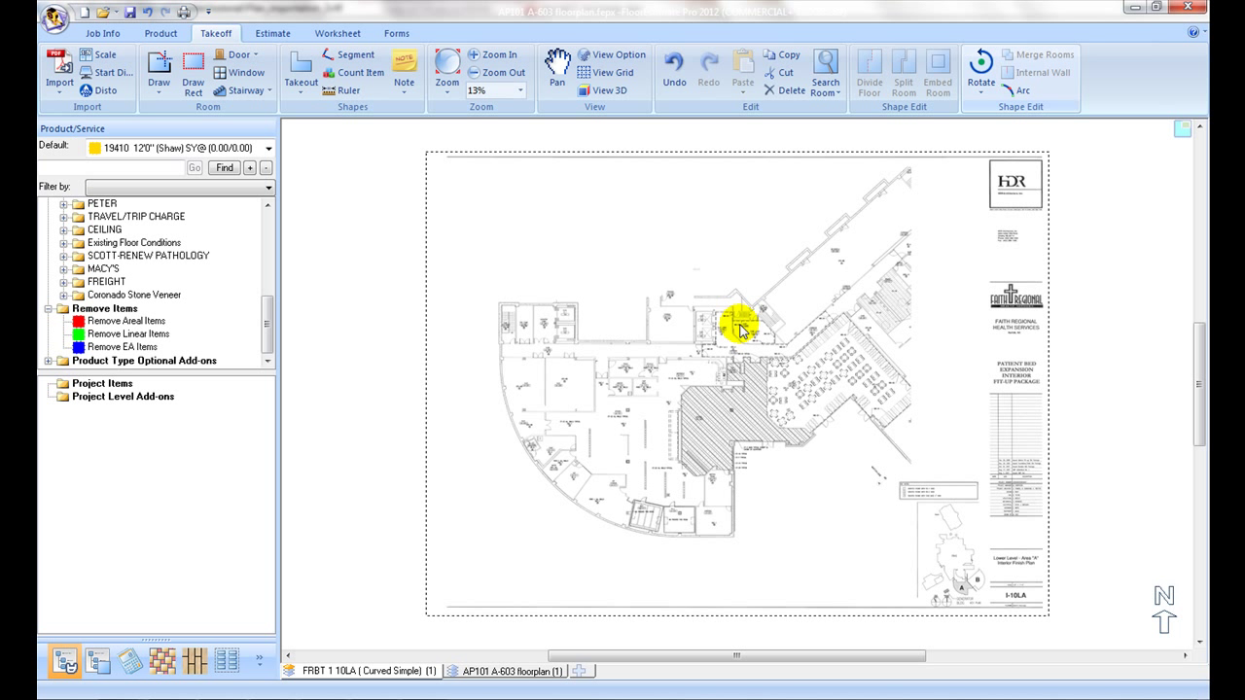
# Step: Add a layer with the name New Layer, and copy the plan from the FRBT 1 10LA ( Curved Simple) layer
pyautogui.click(579, 671)
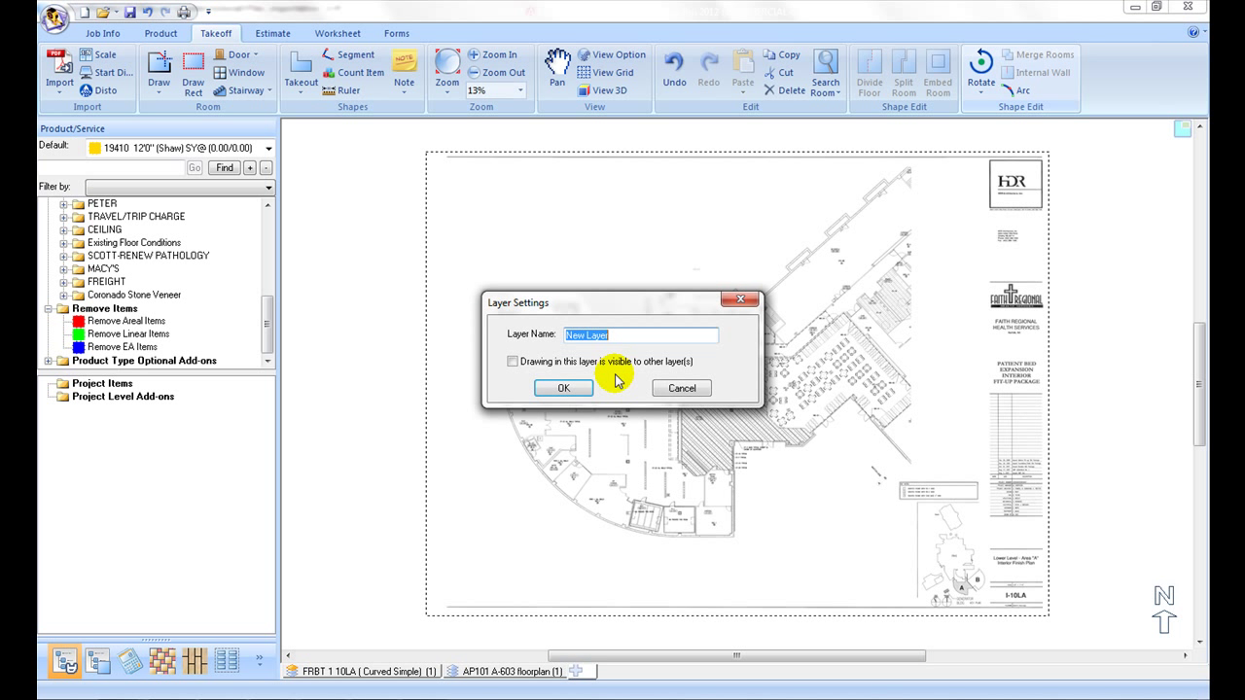
pyautogui.click(563, 388)
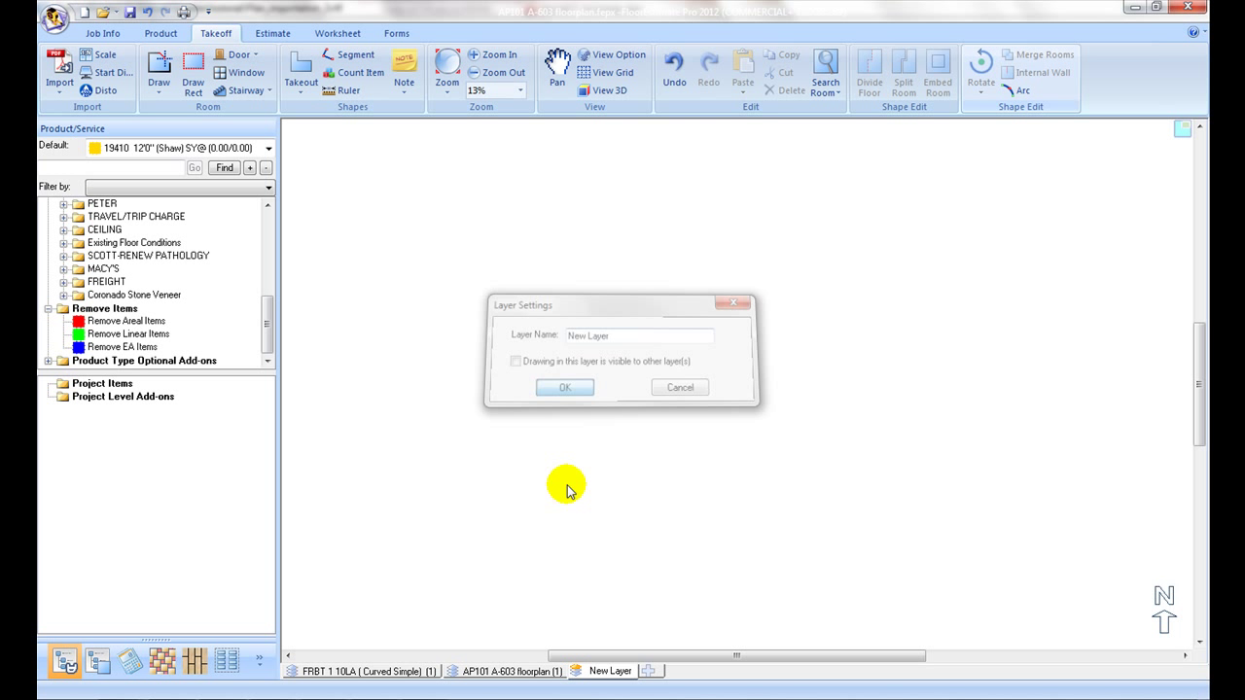
pyautogui.click(377, 675)
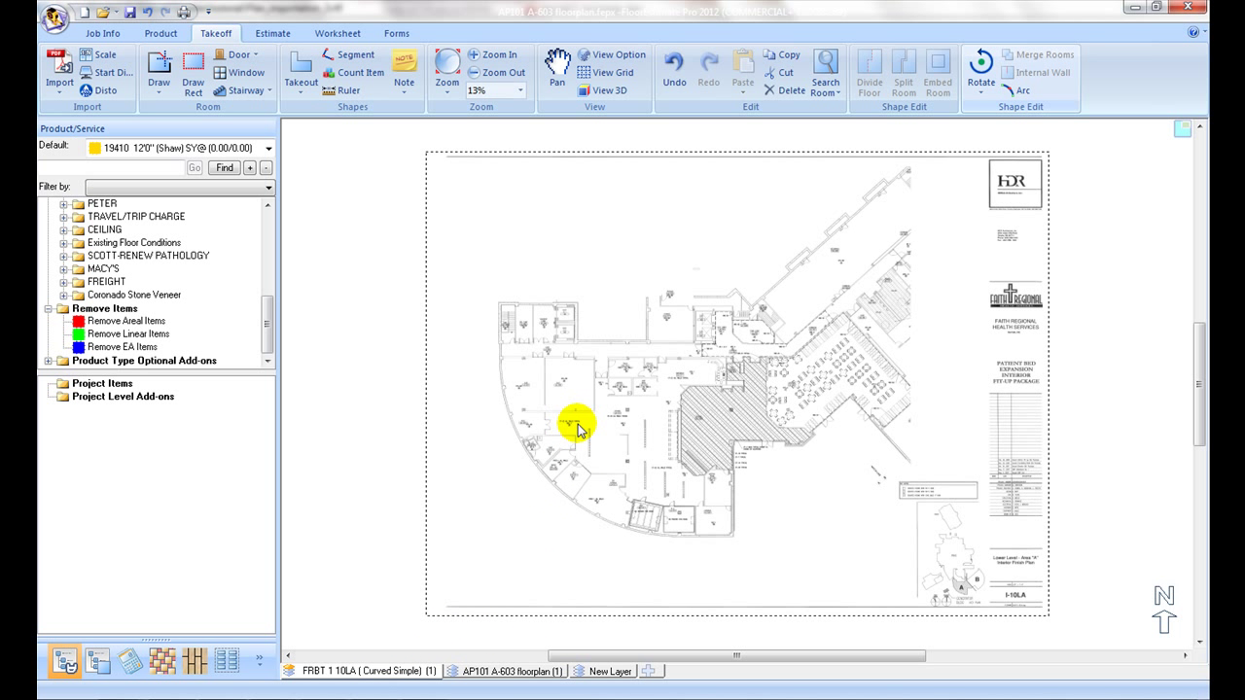
pyautogui.rightClick(581, 430)
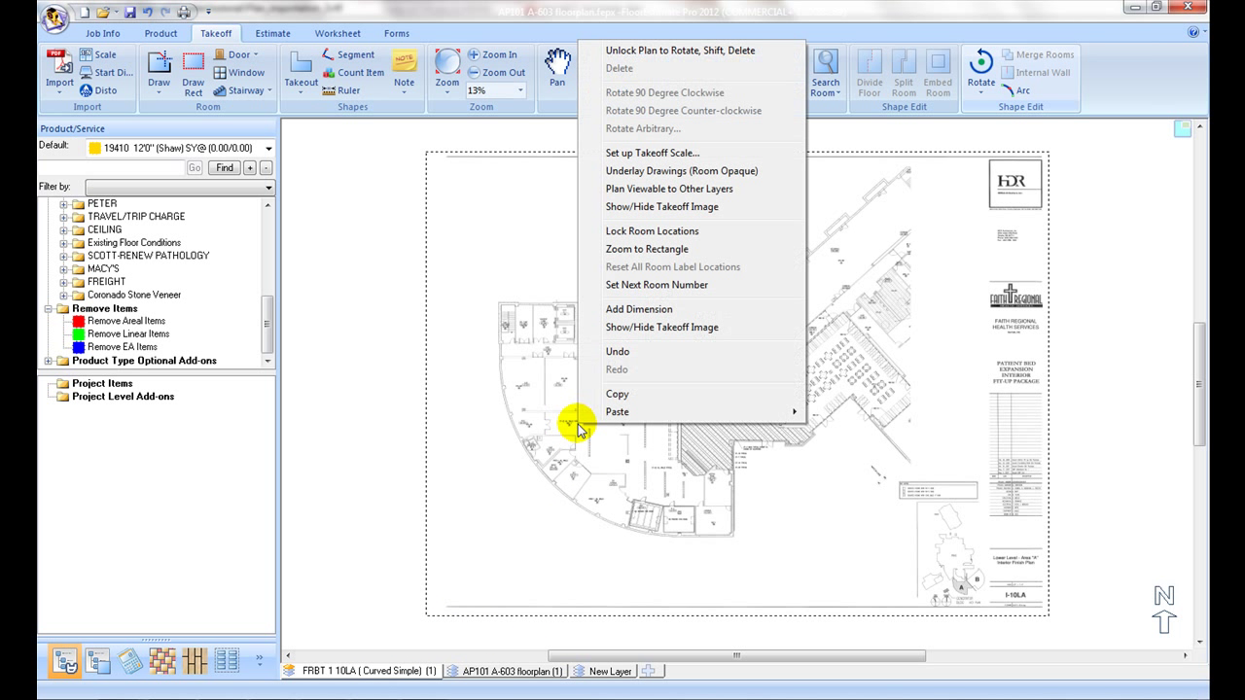
pyautogui.click(622, 394)
# Step: Paste the copied plan onto New Layer, placing it near the middle of the drawing area
pyautogui.click(608, 671)
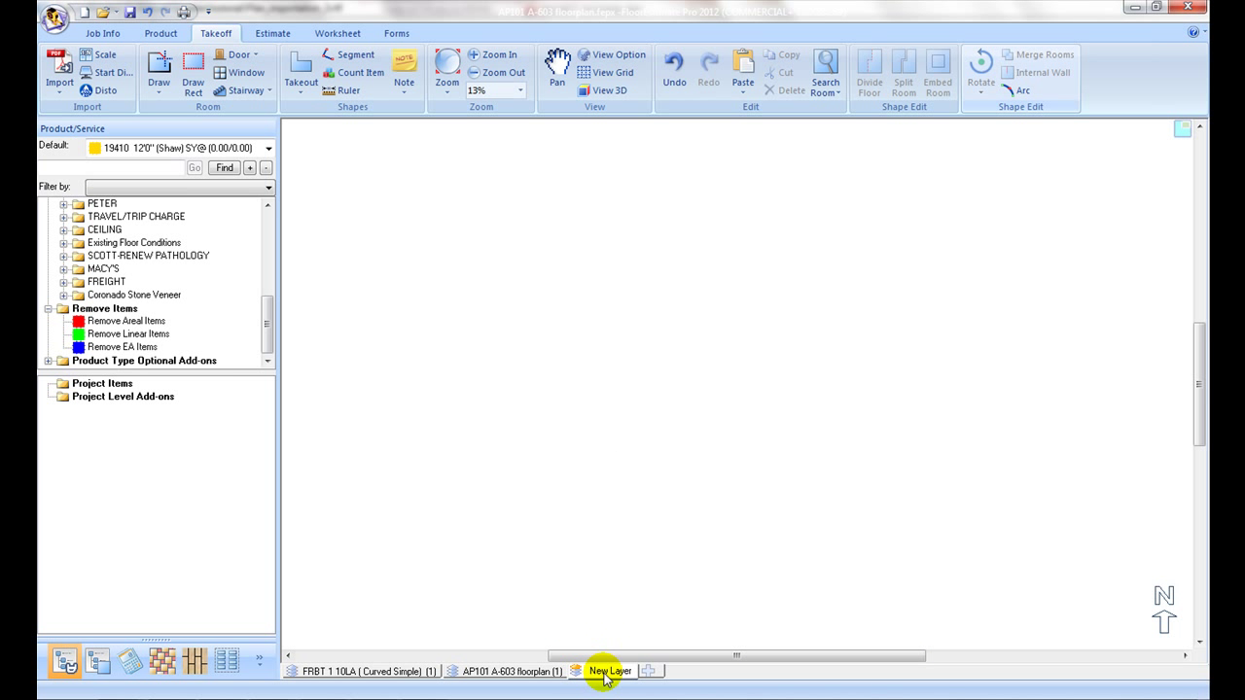
pyautogui.rightClick(538, 348)
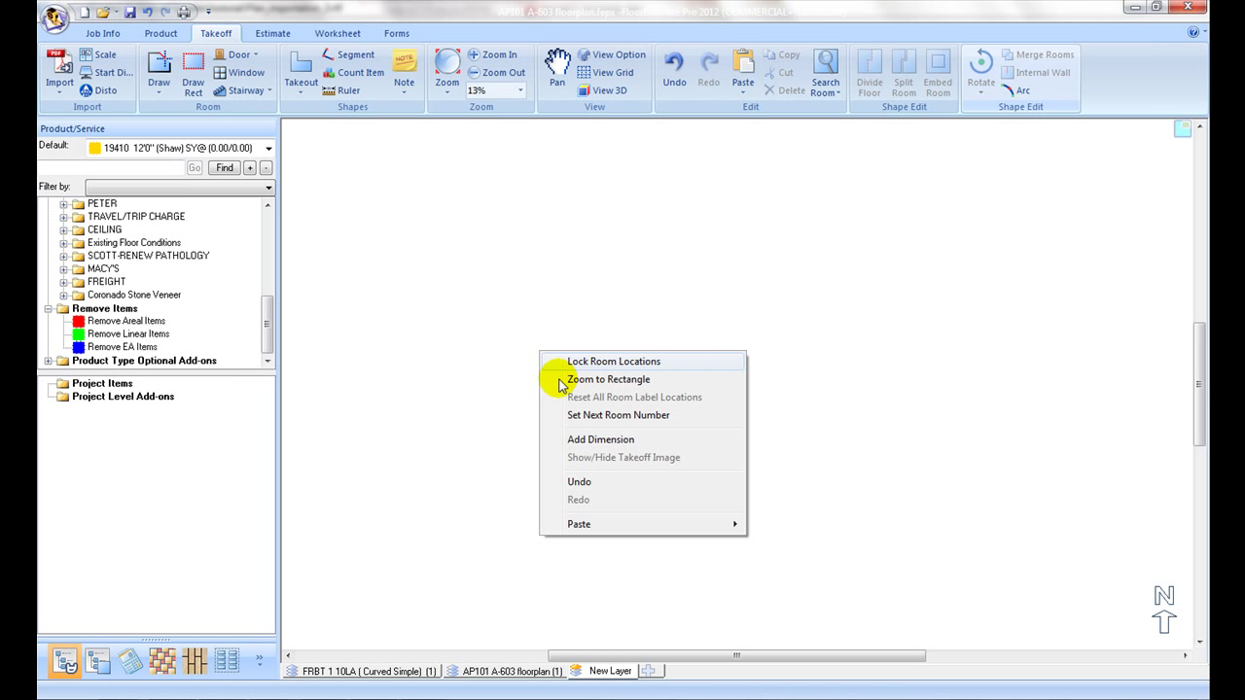
pyautogui.moveTo(583, 523)
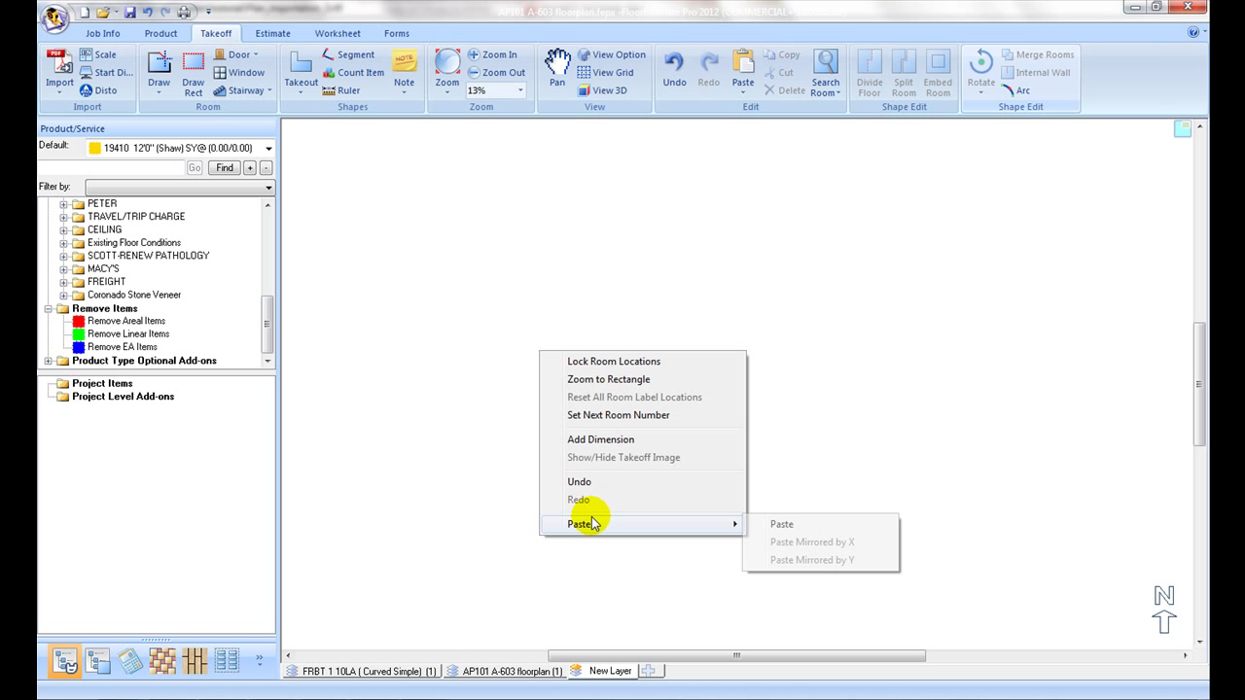
pyautogui.click(783, 525)
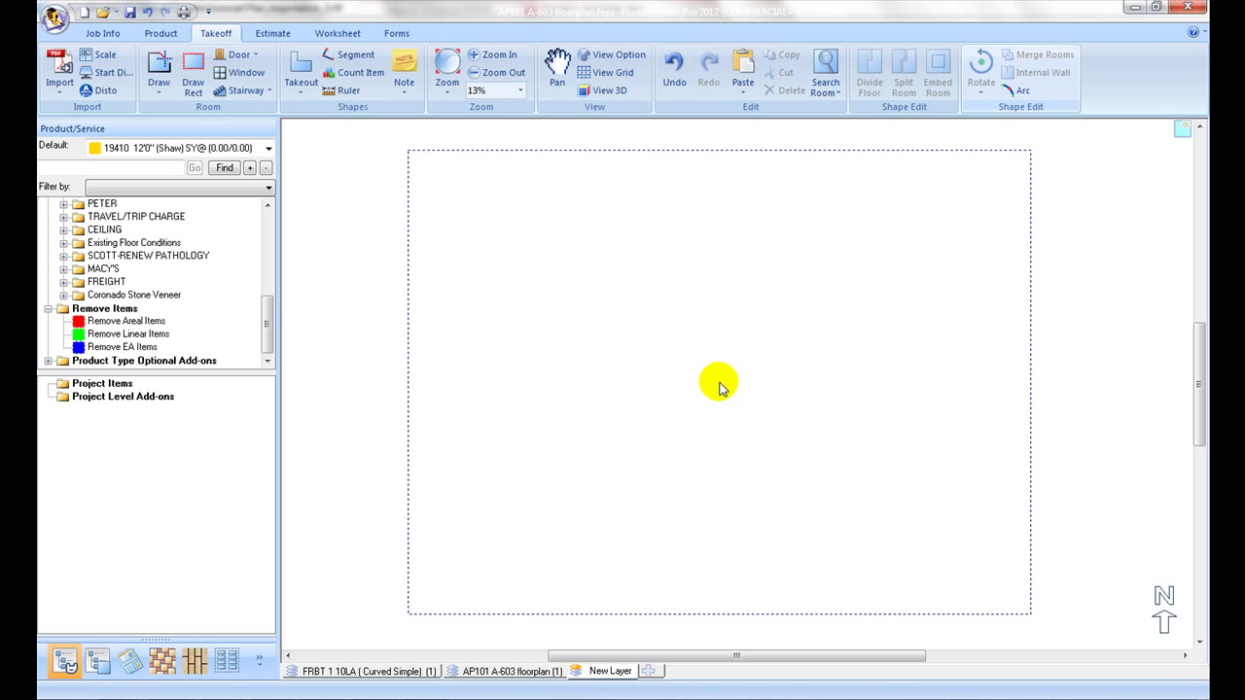
pyautogui.click(720, 387)
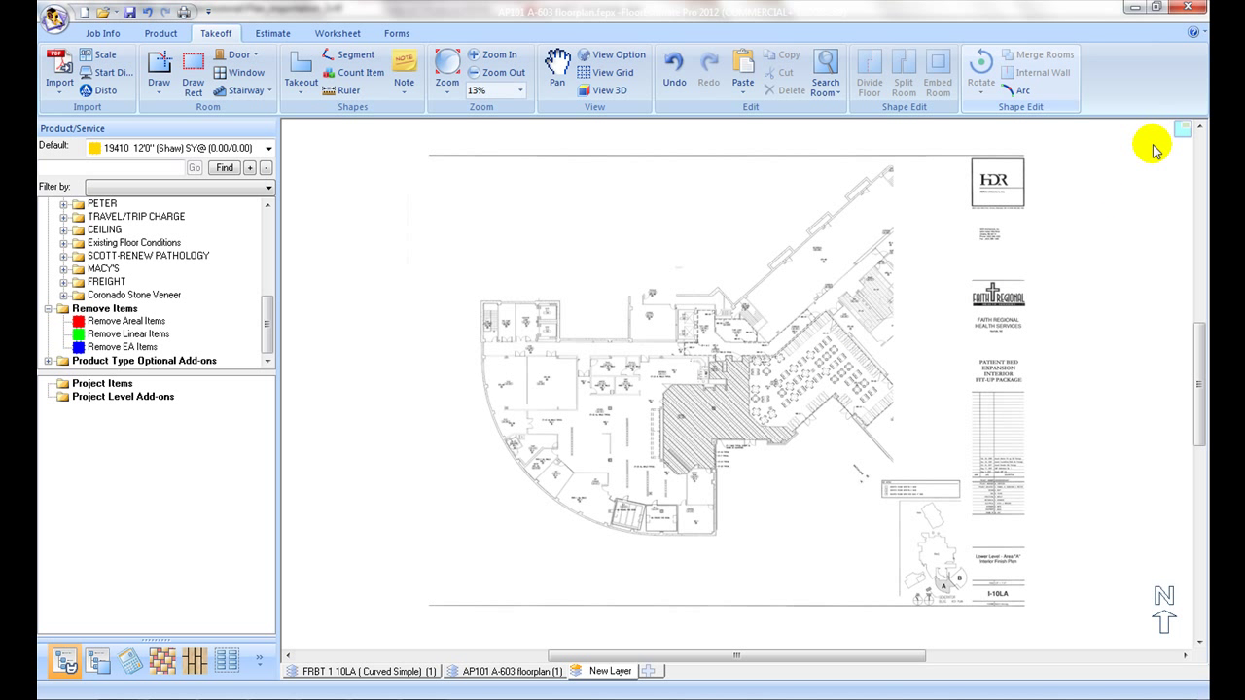
# Step: Open the plan navigation view, shift the visible area of the plan slightly with it, and close it
pyautogui.click(1181, 131)
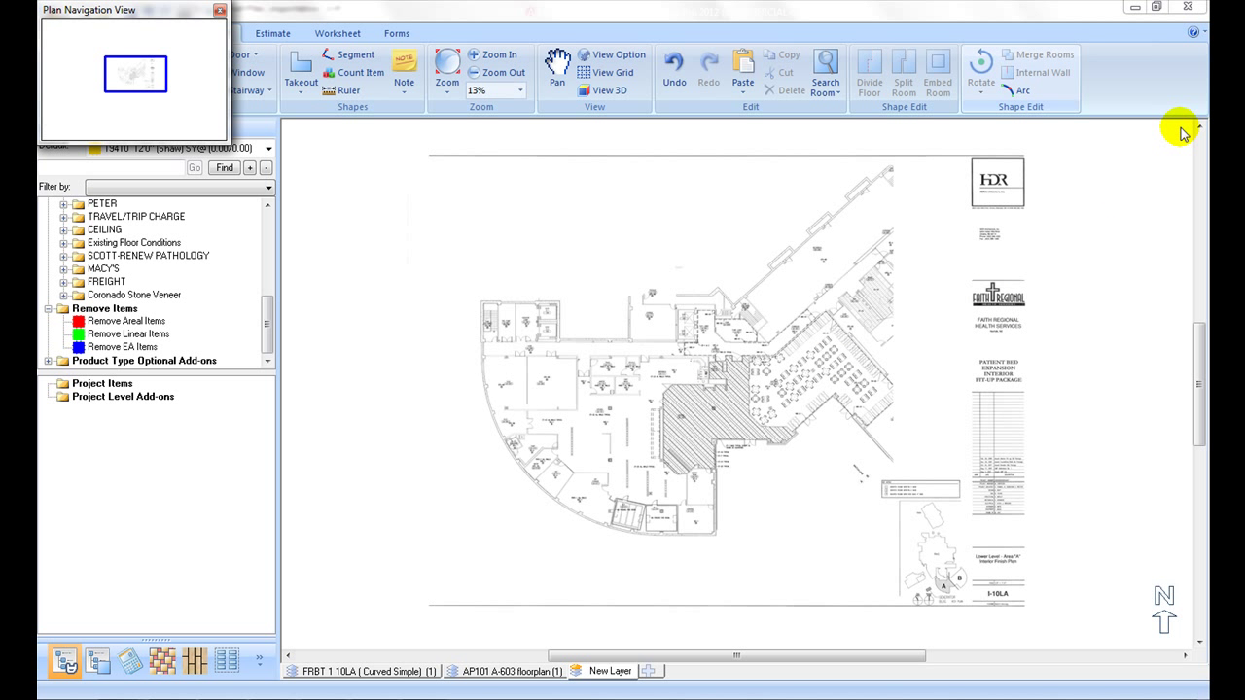
pyautogui.moveTo(148, 95)
pyautogui.mouseDown()
pyautogui.moveTo(122, 70)
pyautogui.moveTo(156, 73)
pyautogui.moveTo(131, 89)
pyautogui.moveTo(139, 75)
pyautogui.moveTo(147, 93)
pyautogui.mouseUp()
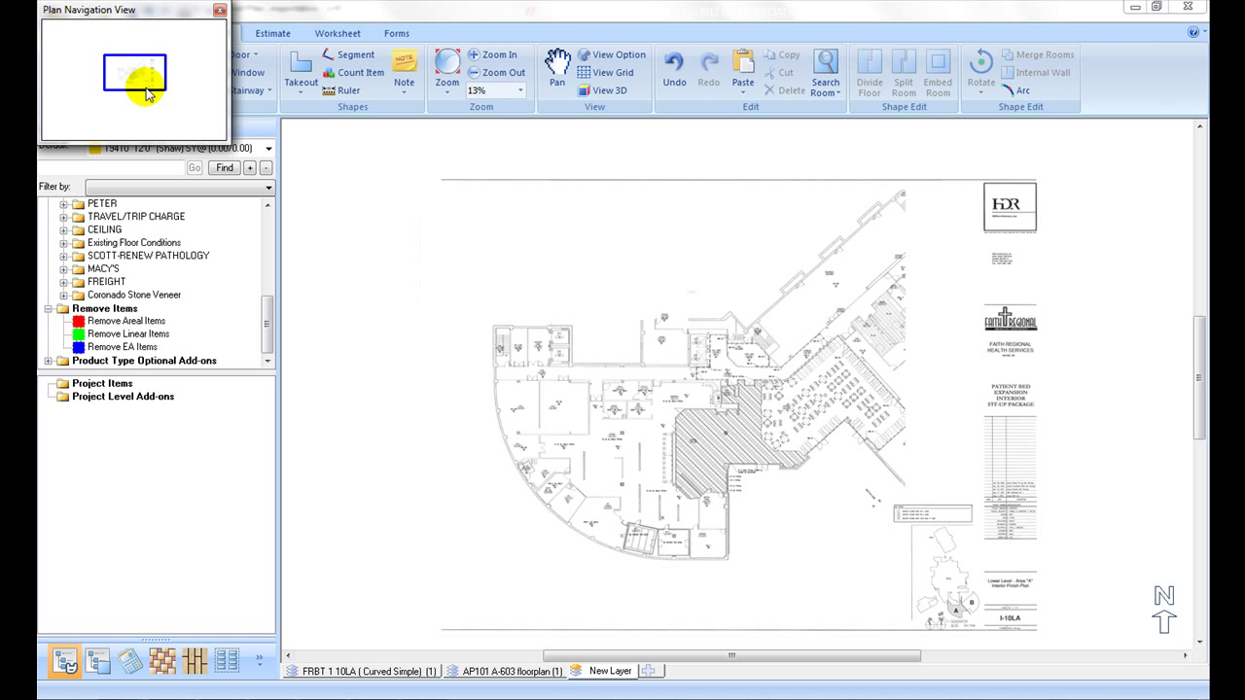
pyautogui.click(220, 10)
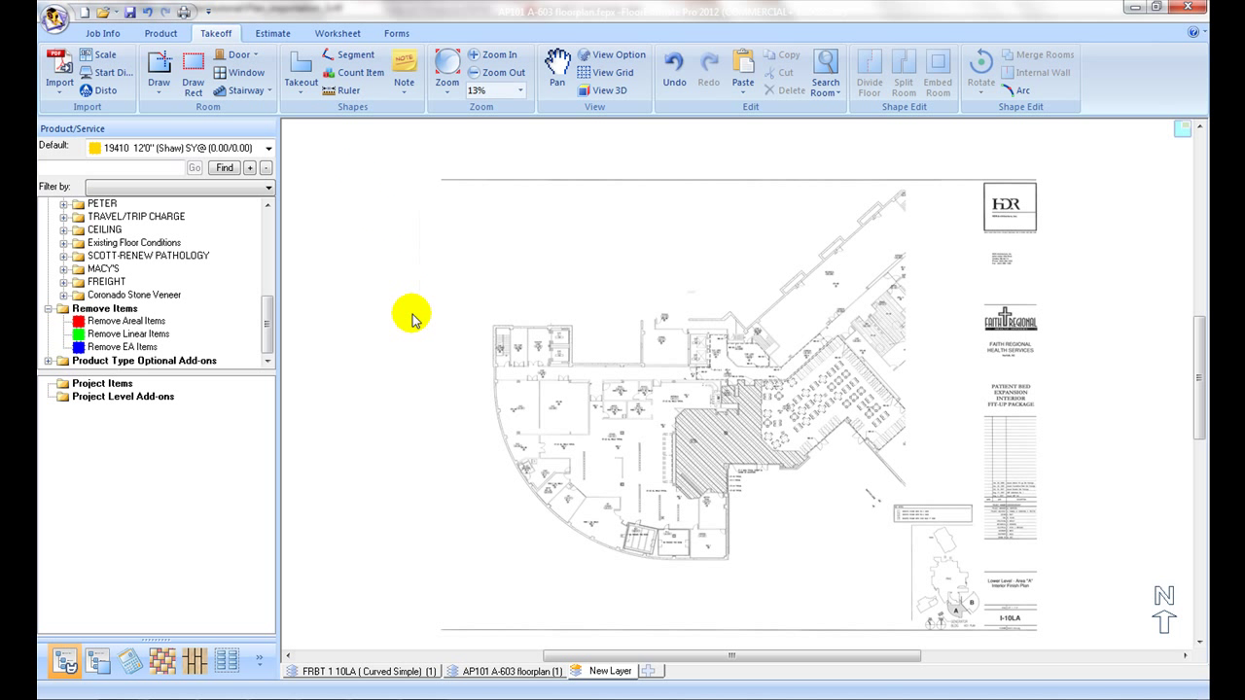